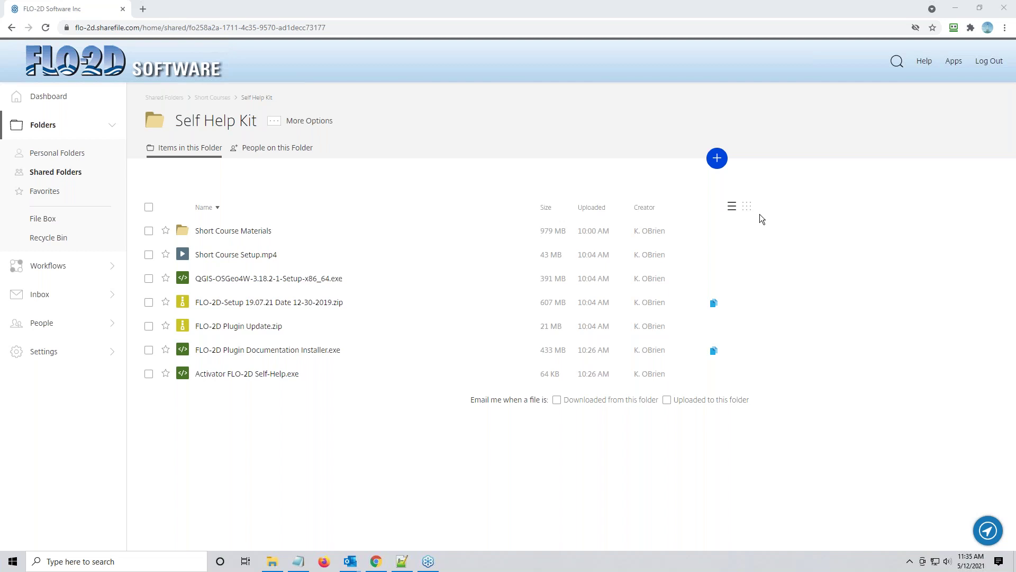
Step: Bring the FLO-2D Self Help Kit email draft forward from the Outlook taskbar icon
click(350, 561)
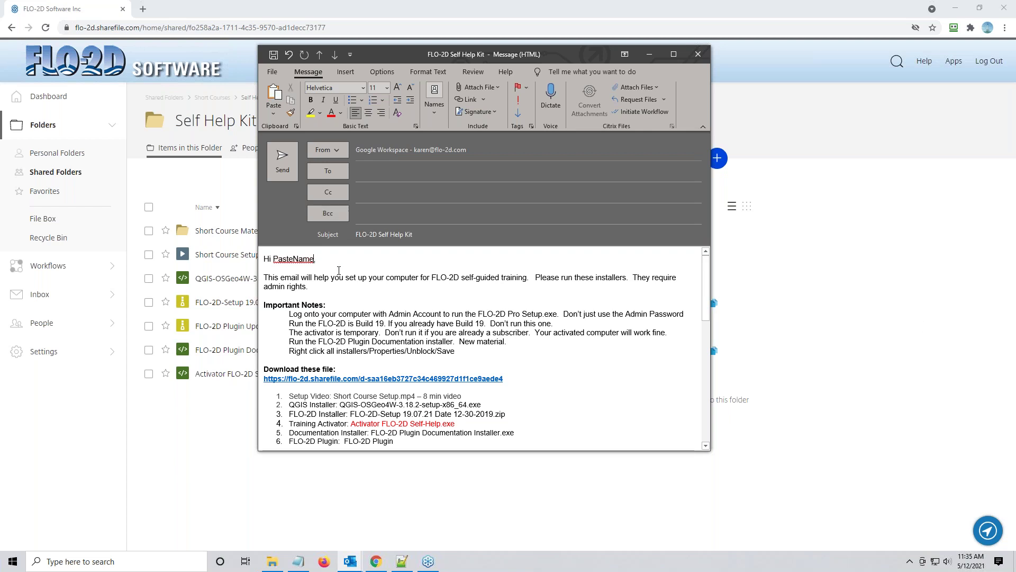
Step: Lengthen and raise the message window to show Simple Instructions, keeping the comma after PasteName
key(BackSpace)
drag(563, 450, 546, 537)
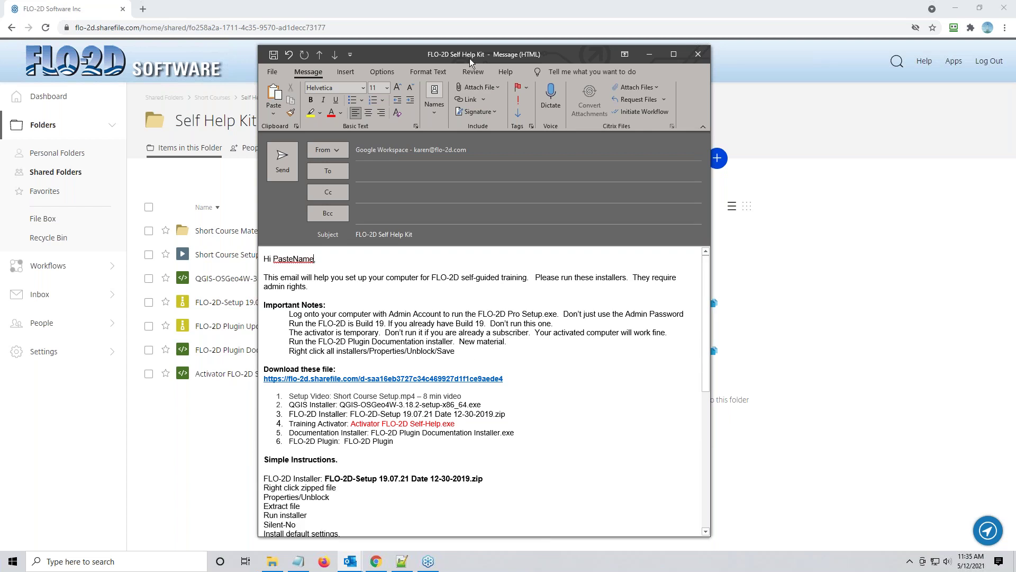
drag(472, 54, 455, 24)
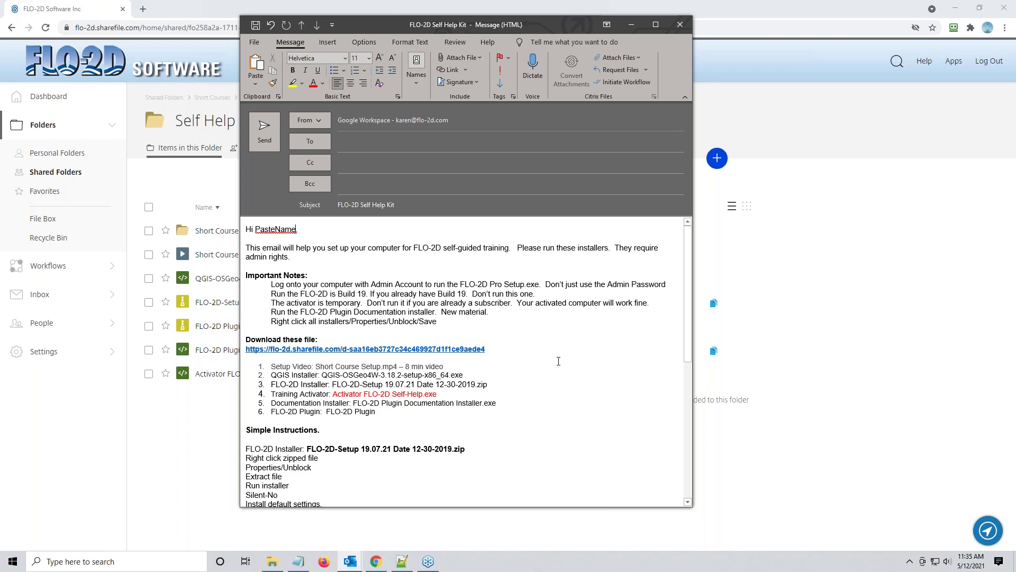
text(,)
Step: Move the email right so its numbered file list sits beside the ShareFile folder listing
drag(360, 385, 530, 385)
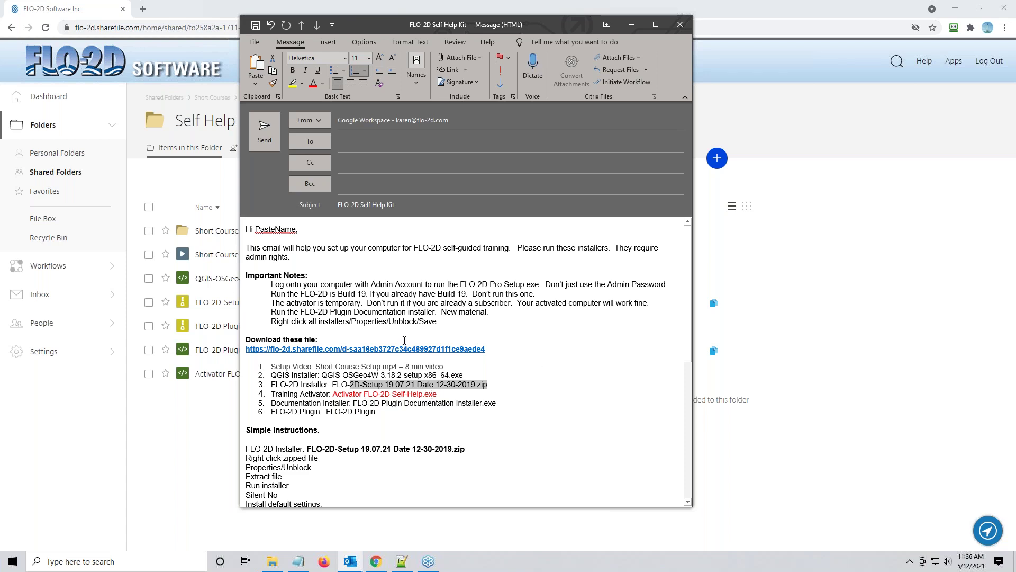
click(470, 406)
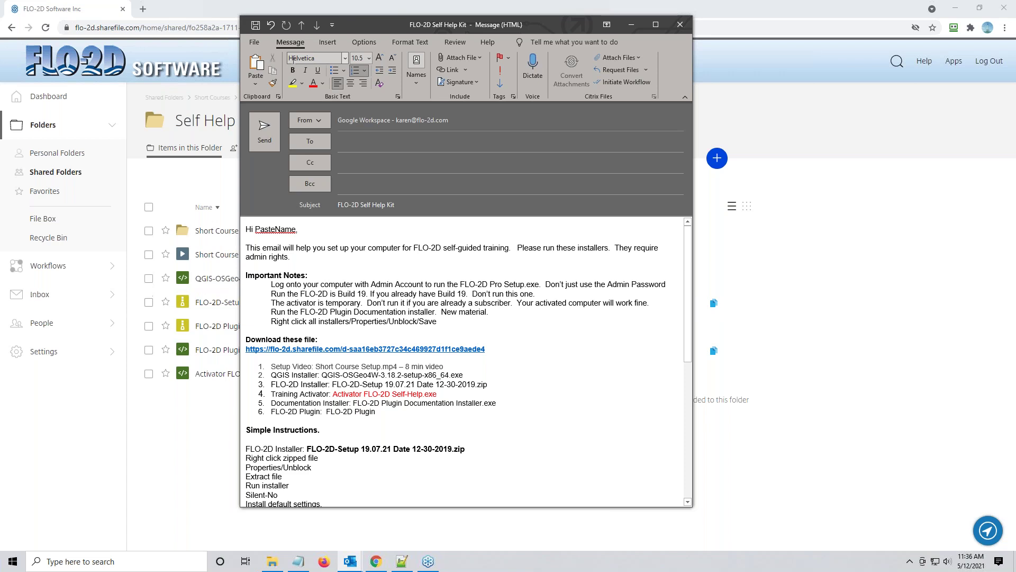
drag(389, 18, 618, 16)
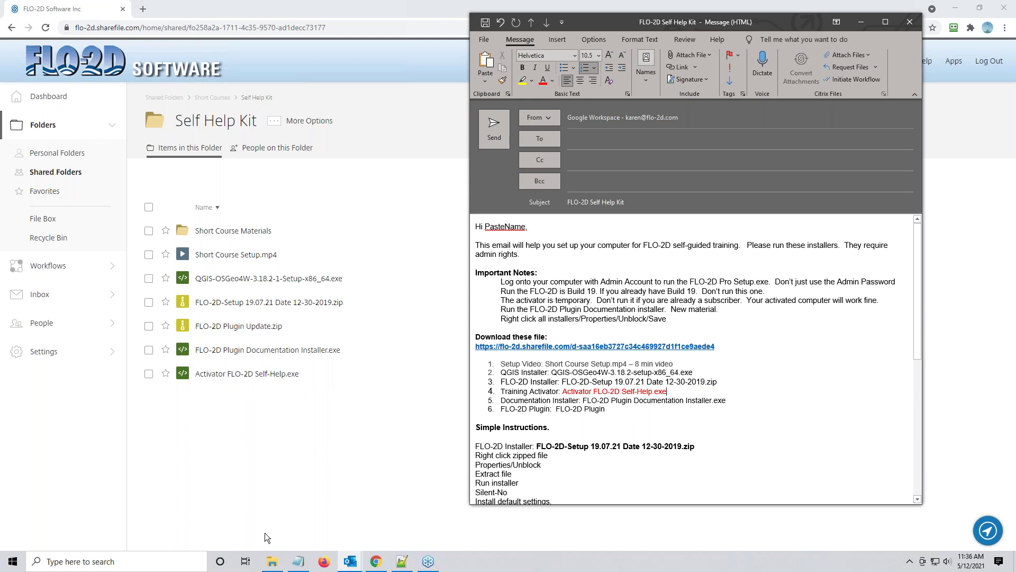
Step: Bring the Explorer window forward and go to the Downloads folder
mouse_move(270, 567)
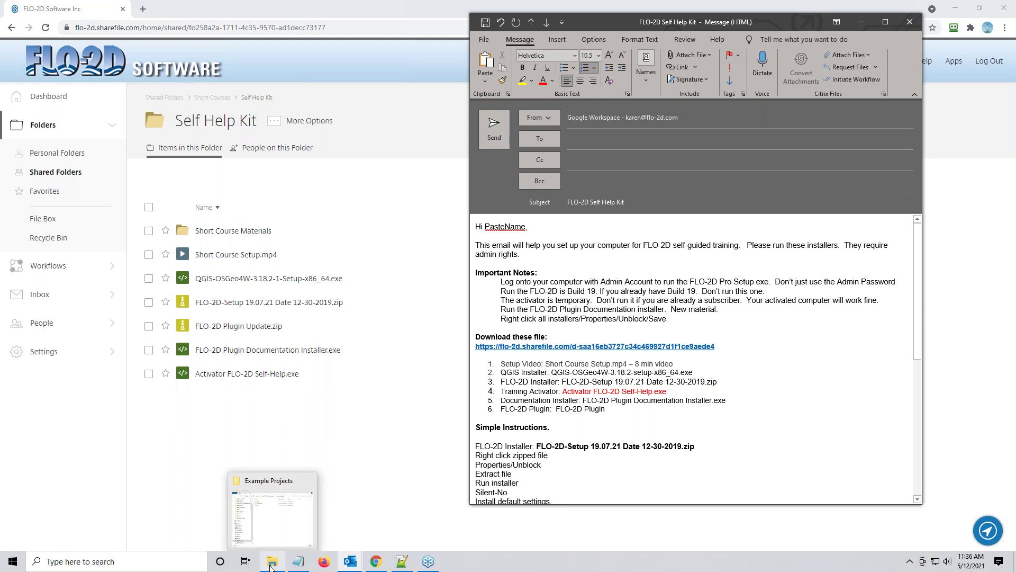
click(272, 535)
scroll(574, 207, up, 1)
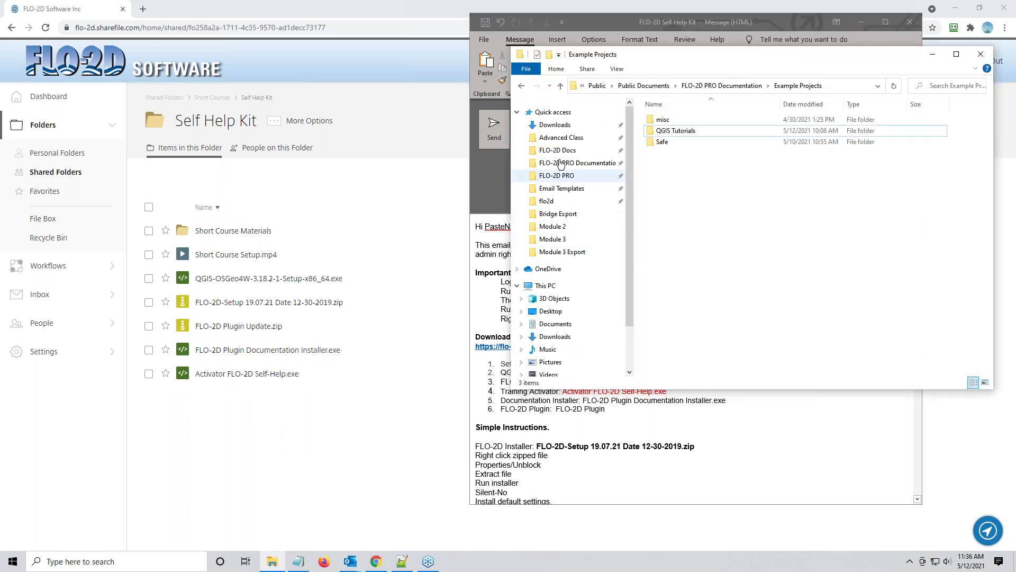
click(555, 125)
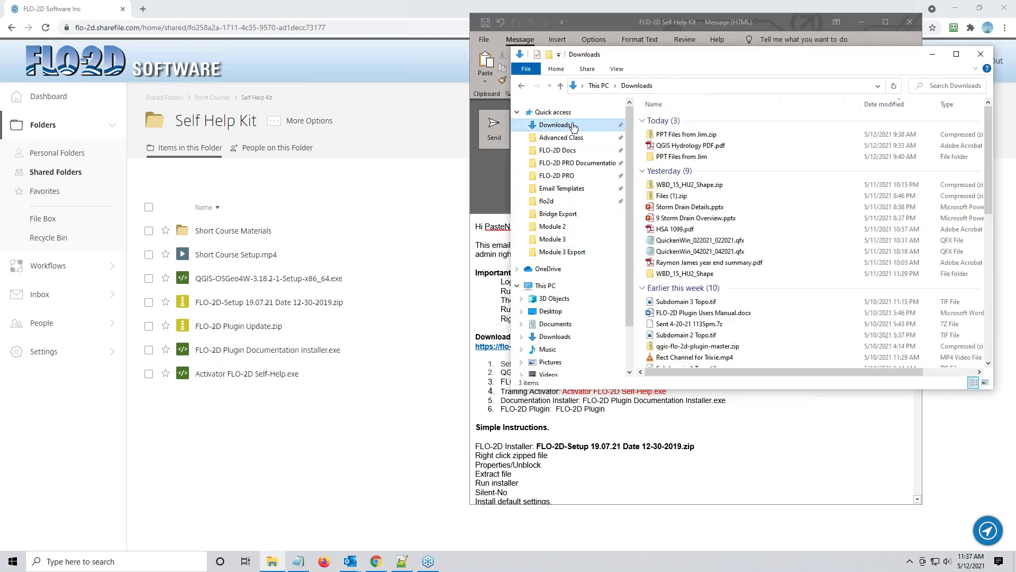
Step: Unblock the downloaded PPT zip file in its Properties, then minimise Explorer
right_click(666, 135)
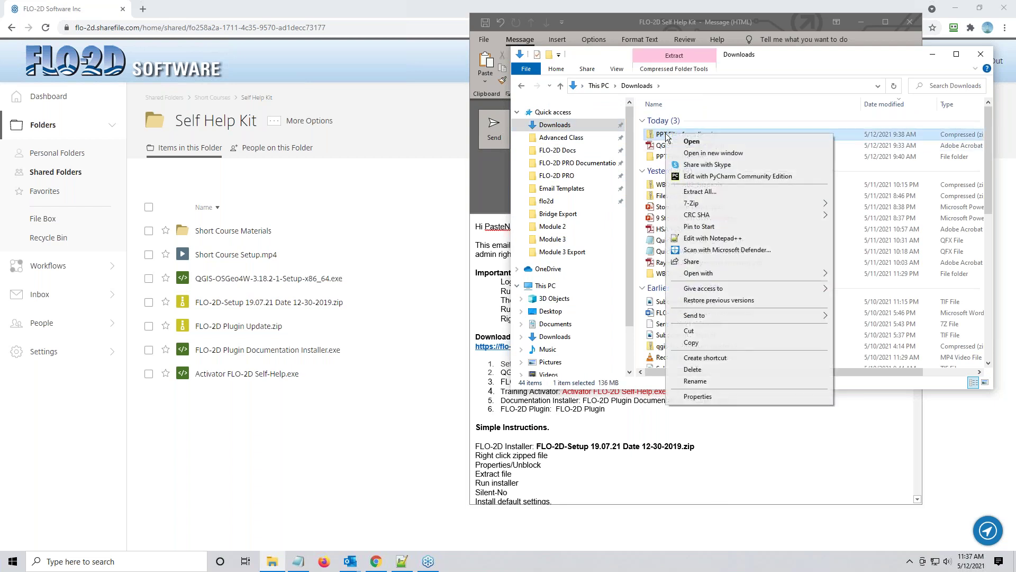
click(719, 396)
click(826, 356)
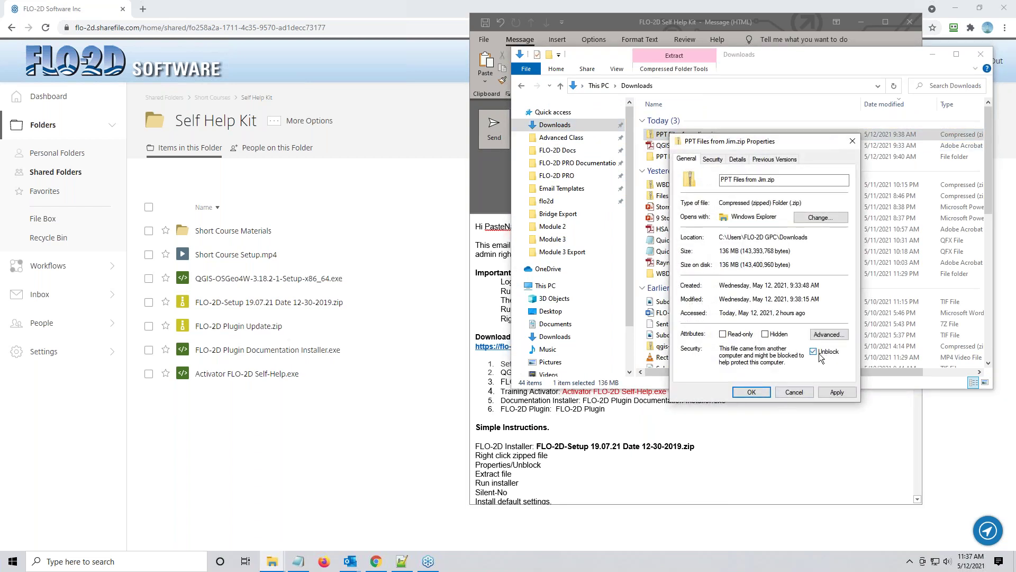
click(758, 395)
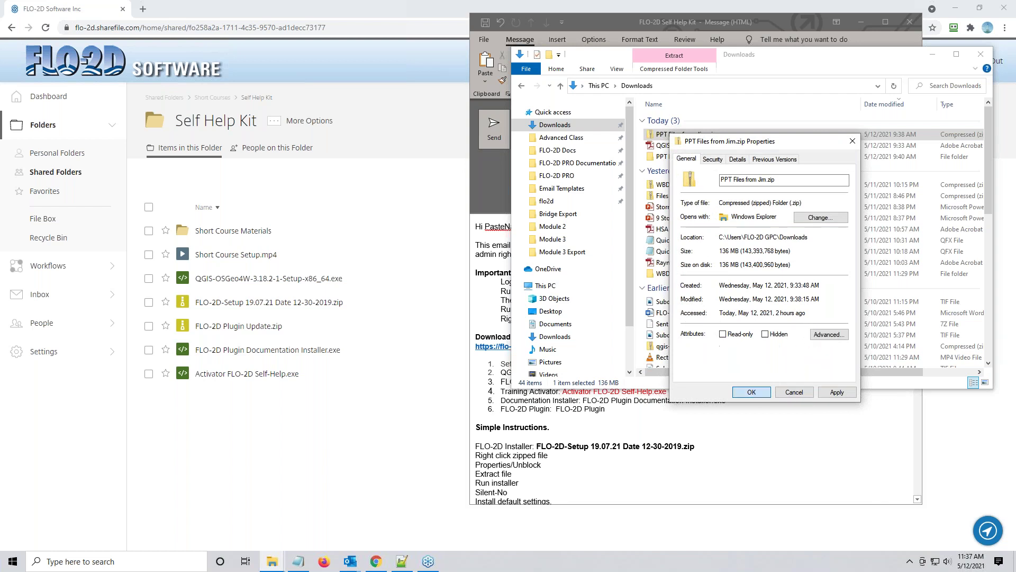
drag(760, 59, 751, 110)
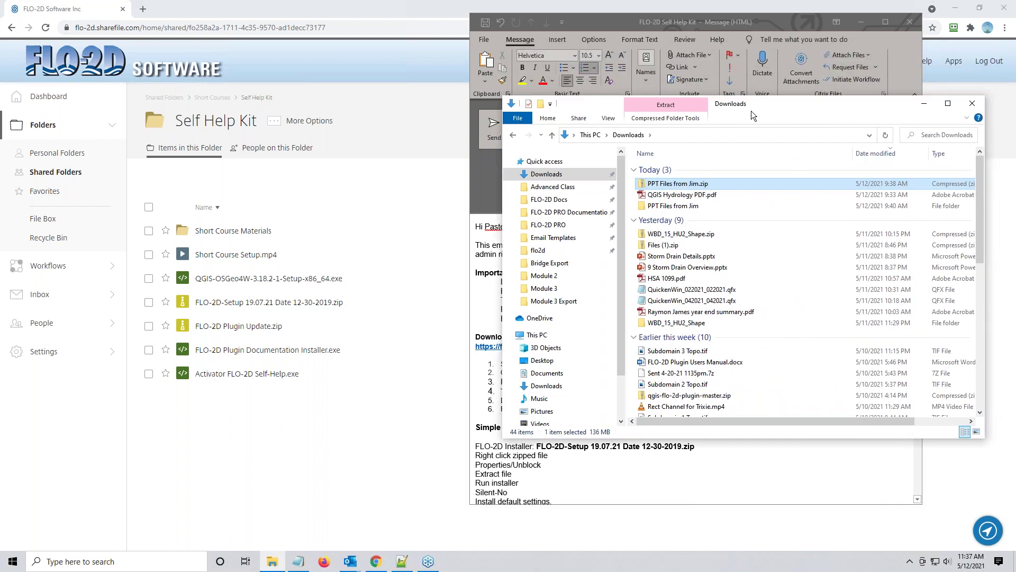
key(super+Down)
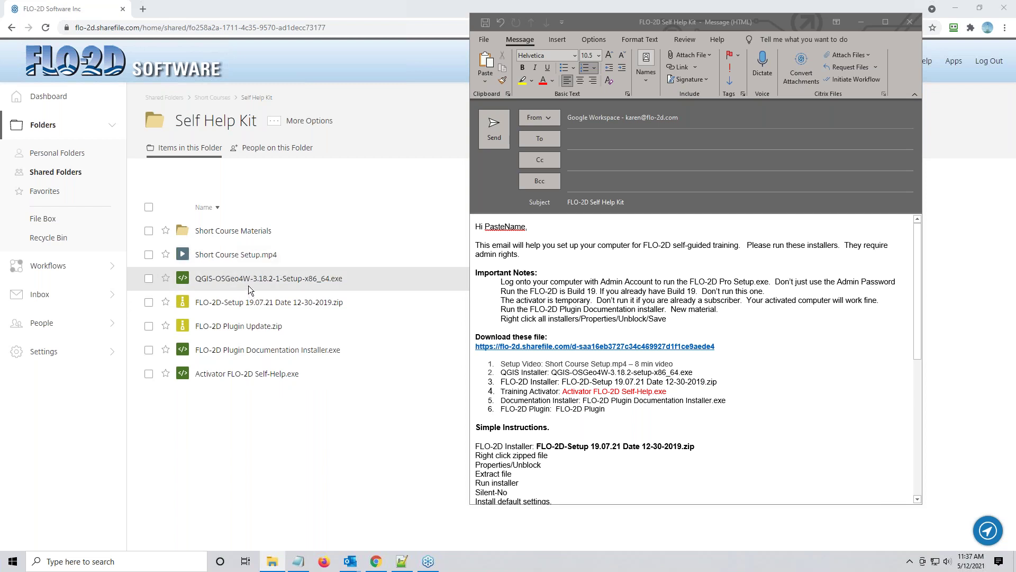
click(614, 373)
click(615, 373)
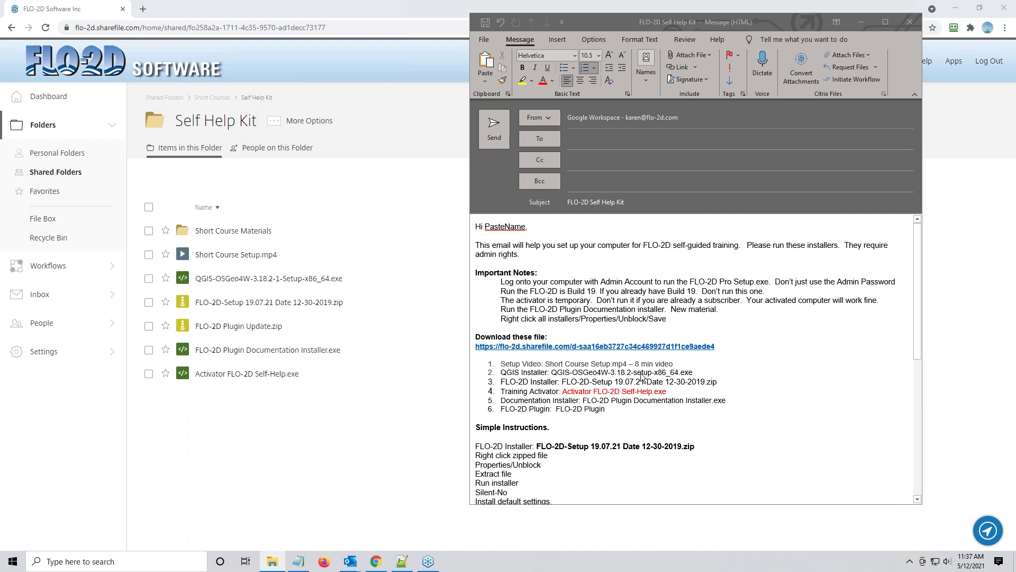
click(690, 385)
click(667, 394)
click(671, 403)
click(605, 411)
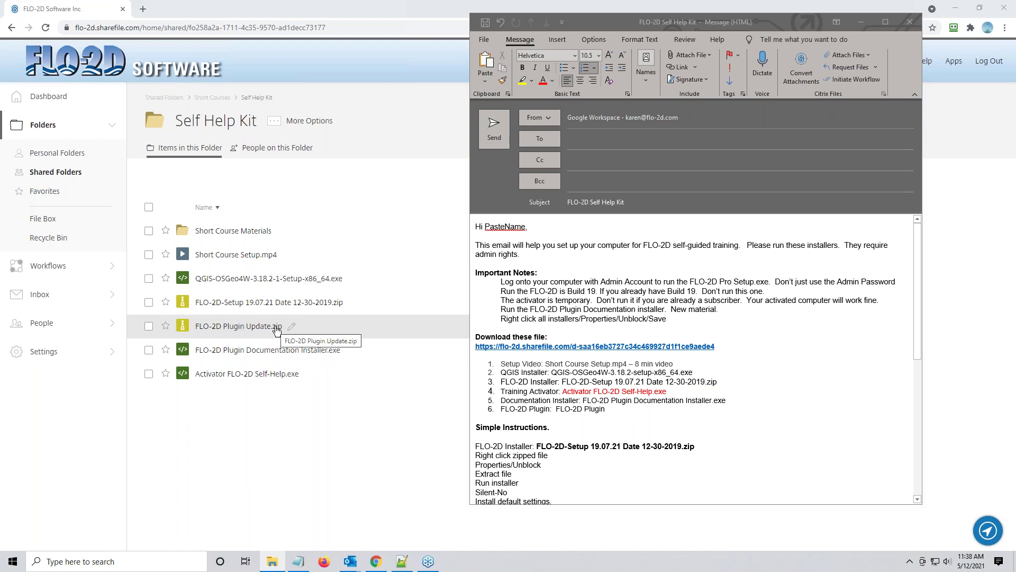
Step: Scroll through the Simple Instructions and point out the Short Course Setup.mp4 video
scroll(680, 449, down, 5)
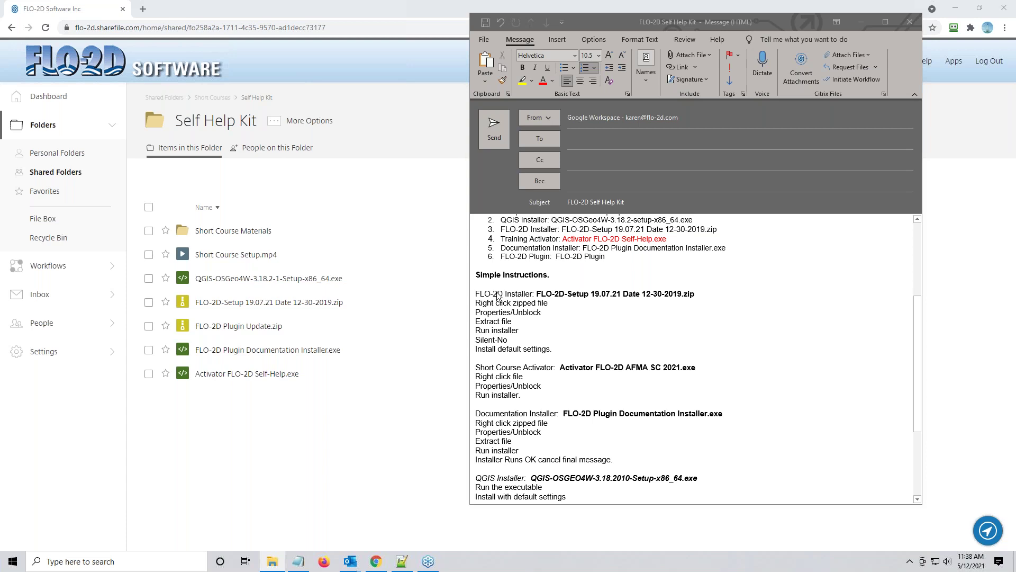
scroll(523, 403, down, 4)
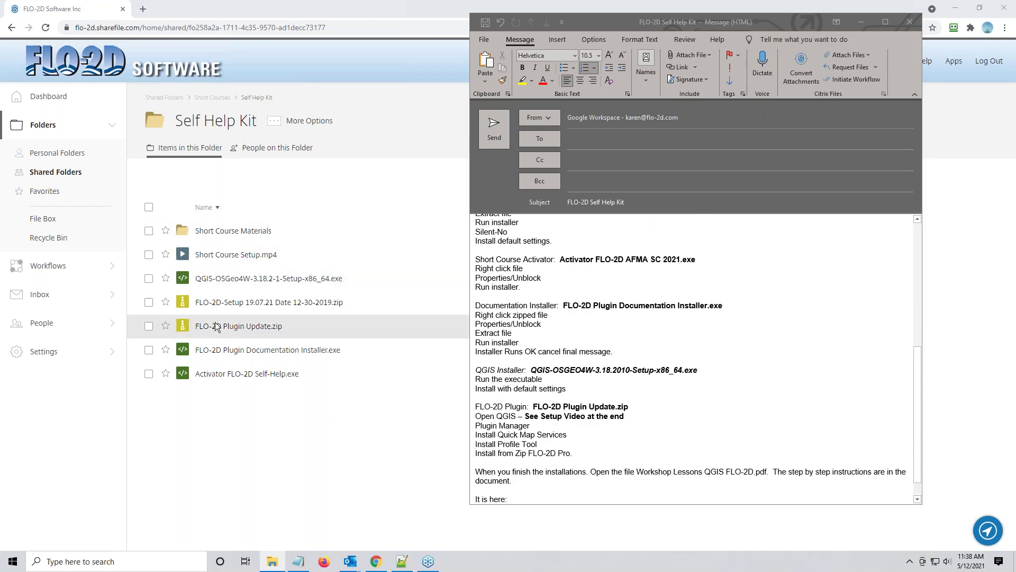
click(236, 258)
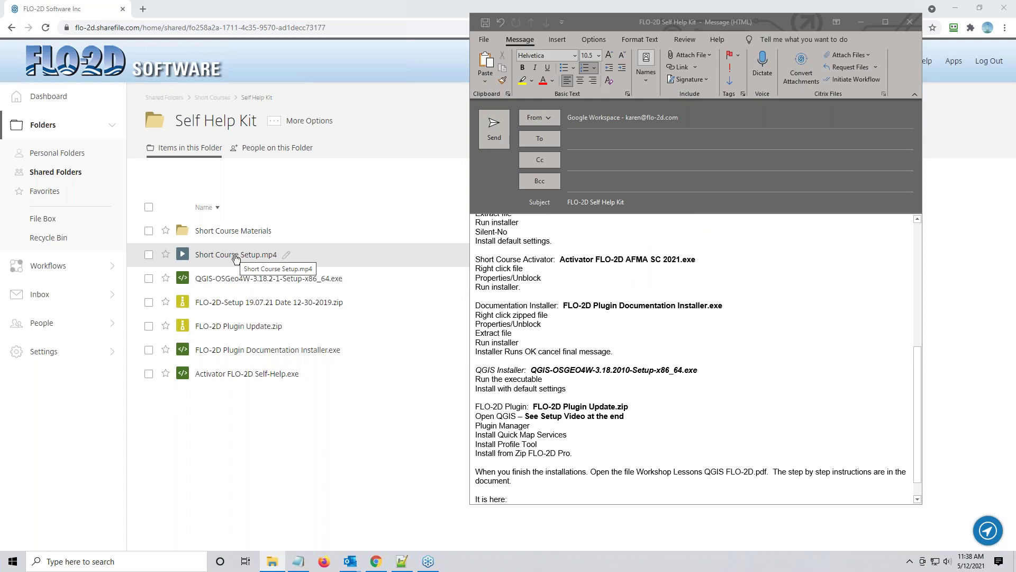
click(236, 258)
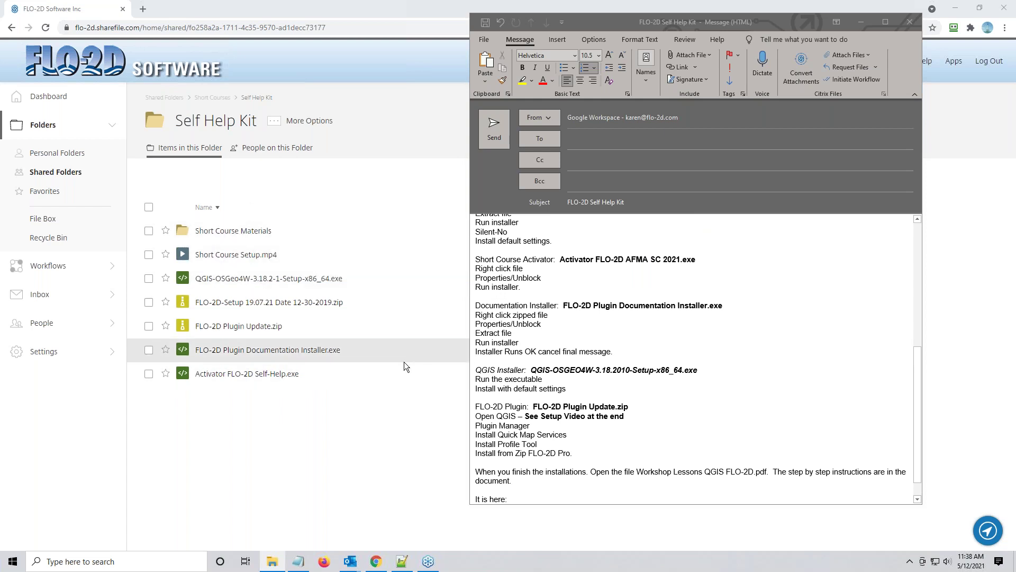
Step: Scroll the email back to the top and minimise it
mouse_move(697, 18)
mouse_down()
mouse_move(714, 24)
mouse_move(694, 22)
mouse_up()
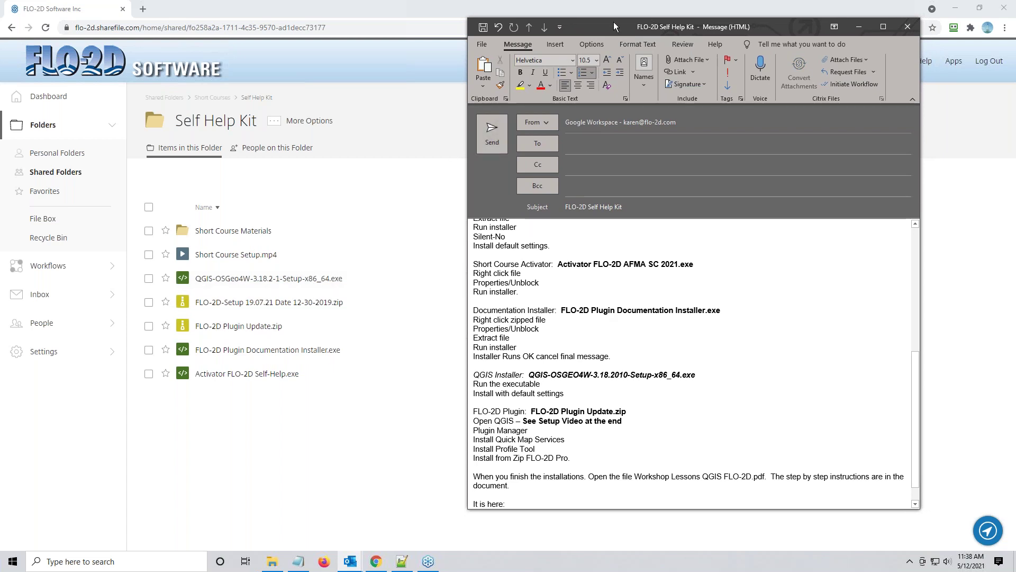
drag(614, 22, 631, 24)
scroll(651, 349, up, 9)
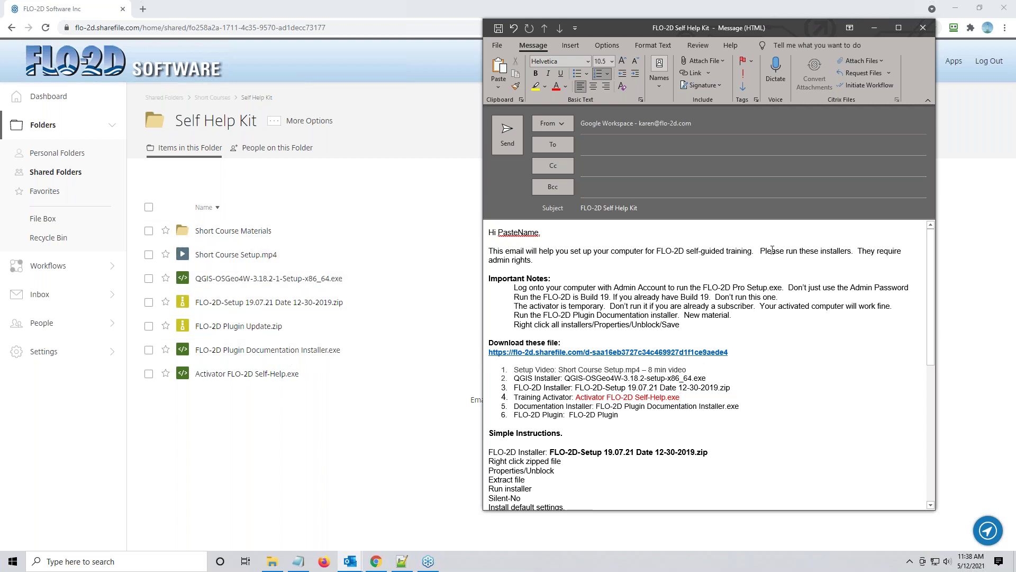
click(875, 28)
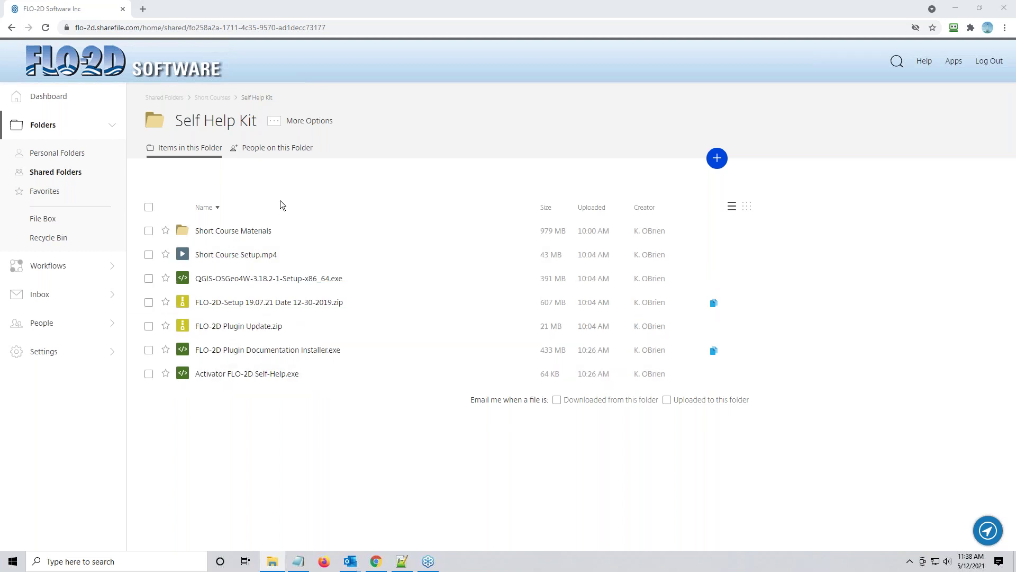
Step: Browse the FLO-2D PRO program folder and select FLOPRO.exe
drag(1015, 154, 742, 134)
click(503, 244)
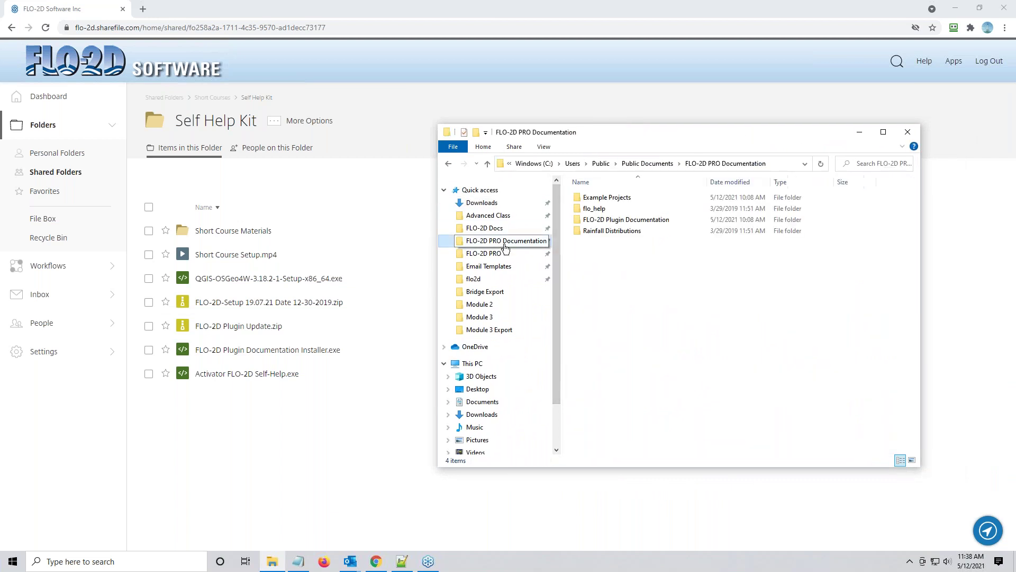
click(483, 253)
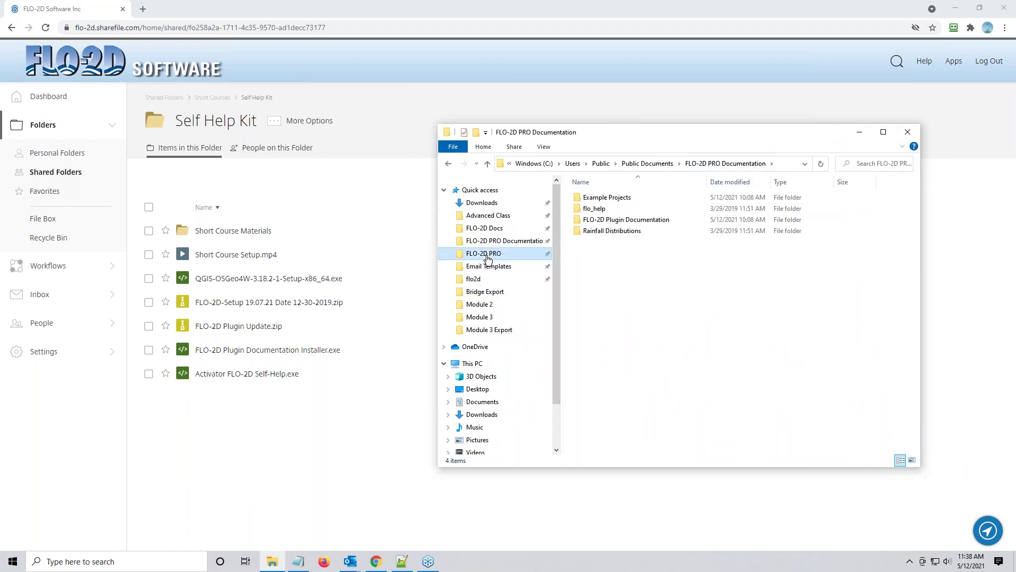
click(720, 162)
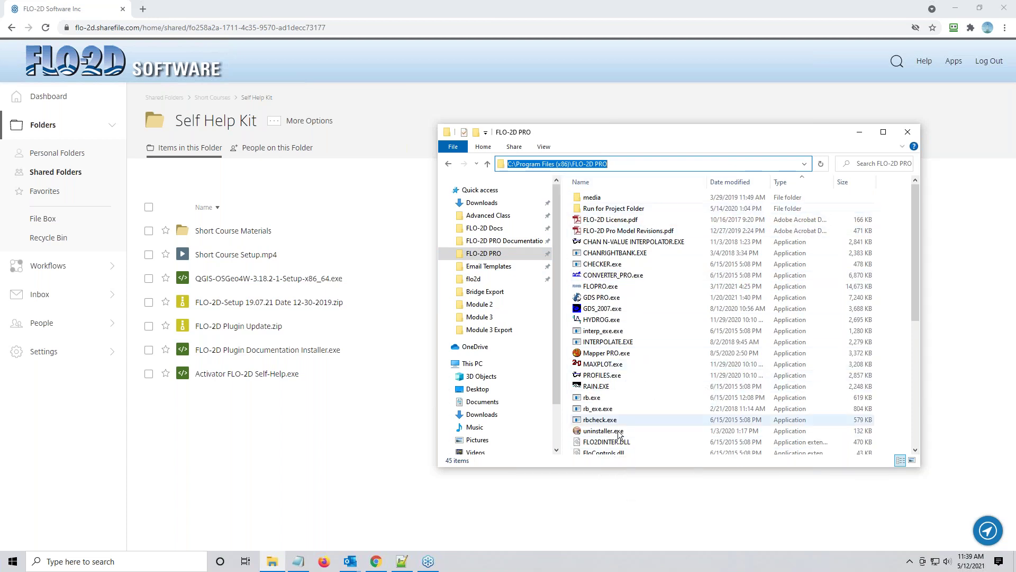
click(627, 287)
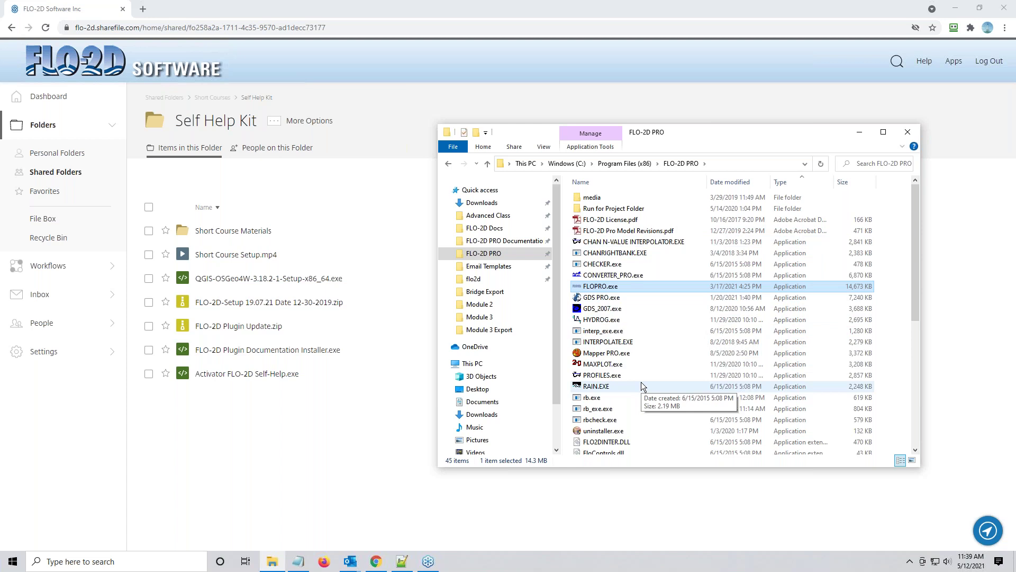
Step: Open Workshop Lessons QGIS FLO-2D.pdf from FLO-2D PRO Documentation > FLO-2D Plugin Documentation
click(642, 161)
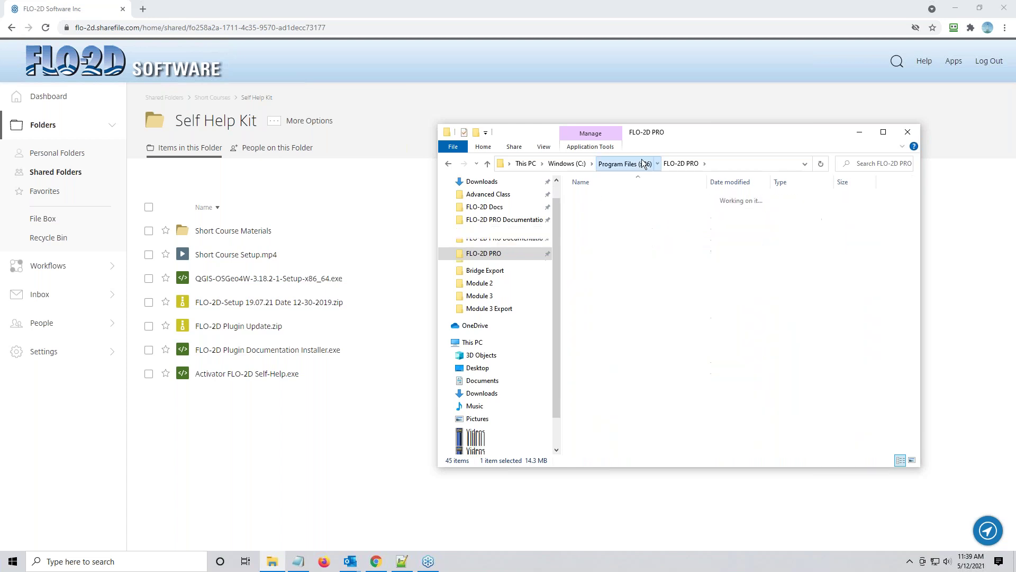
click(503, 220)
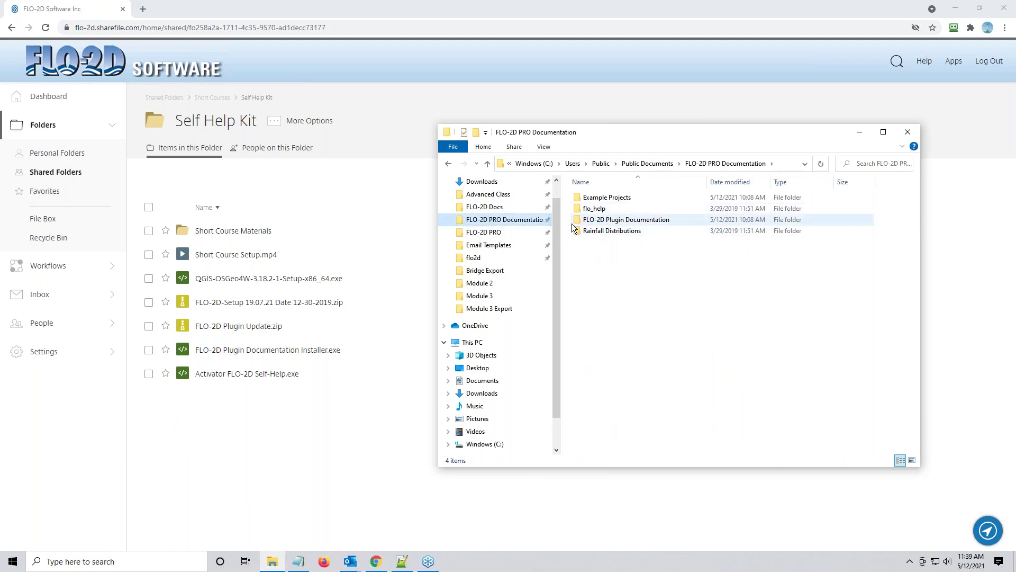
click(602, 220)
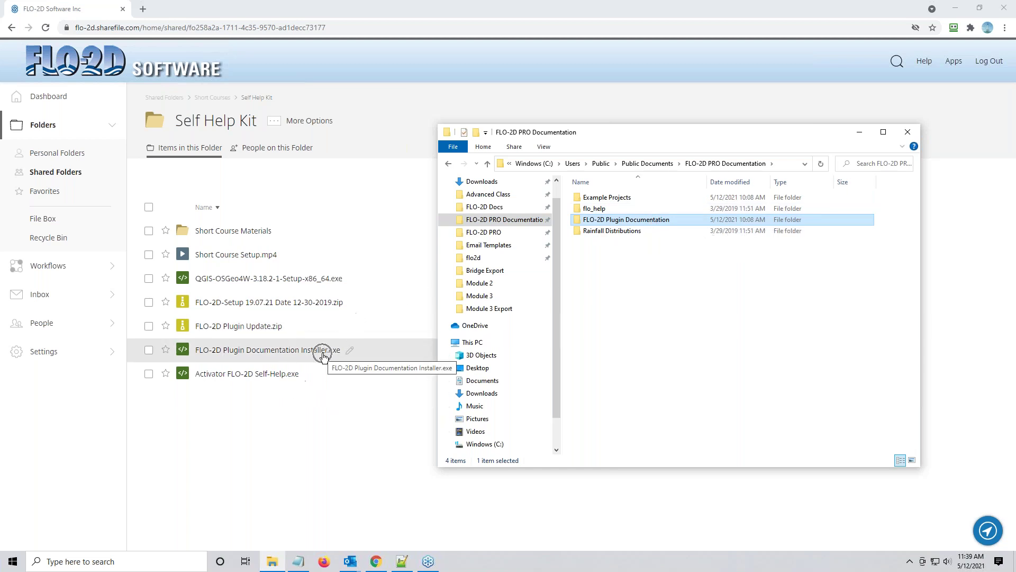
double_click(653, 223)
click(654, 223)
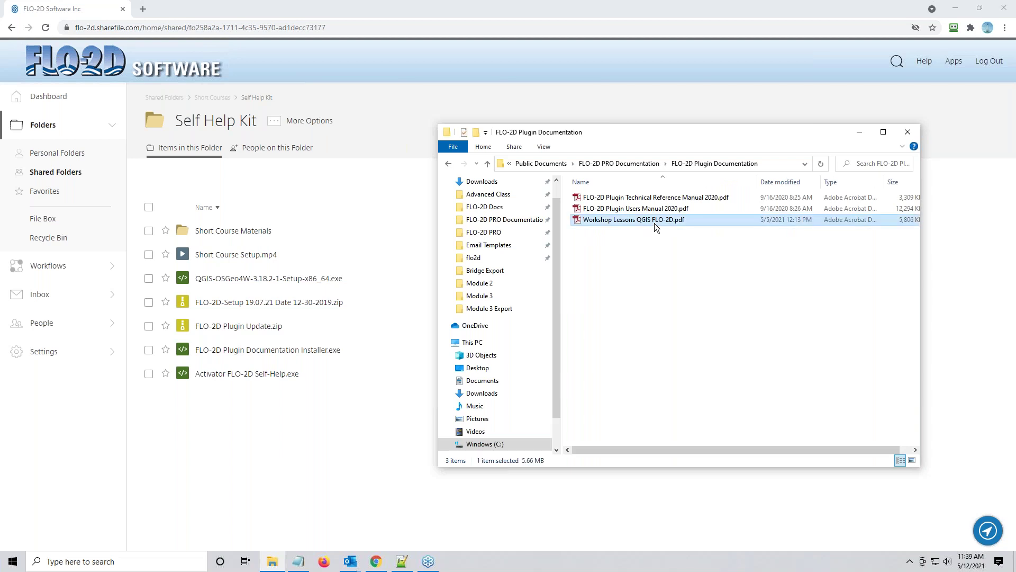
double_click(654, 223)
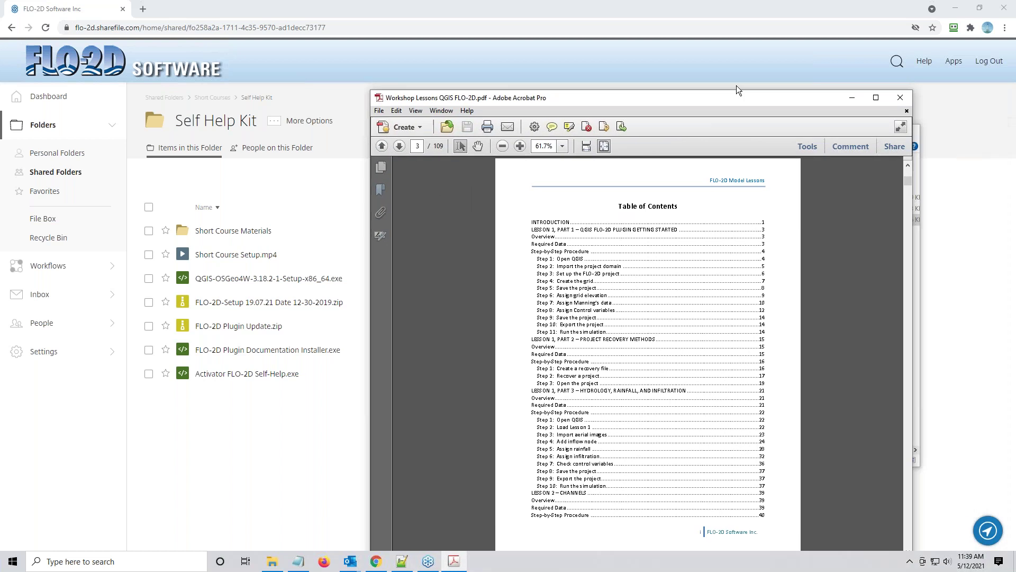
Step: Maximise the Acrobat Pro window showing the Workshop Lessons guide
drag(736, 85, 550, 7)
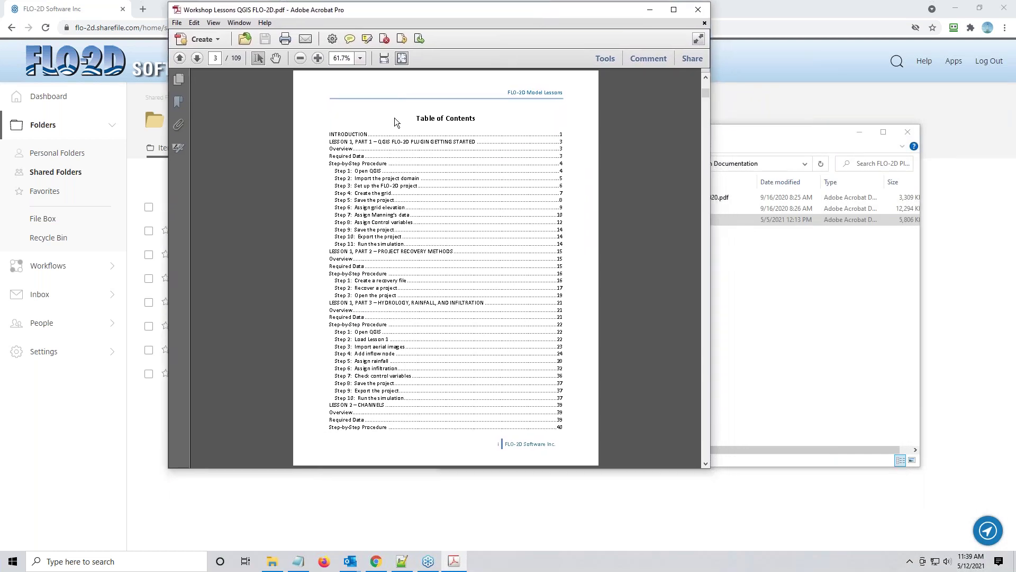
double_click(609, 5)
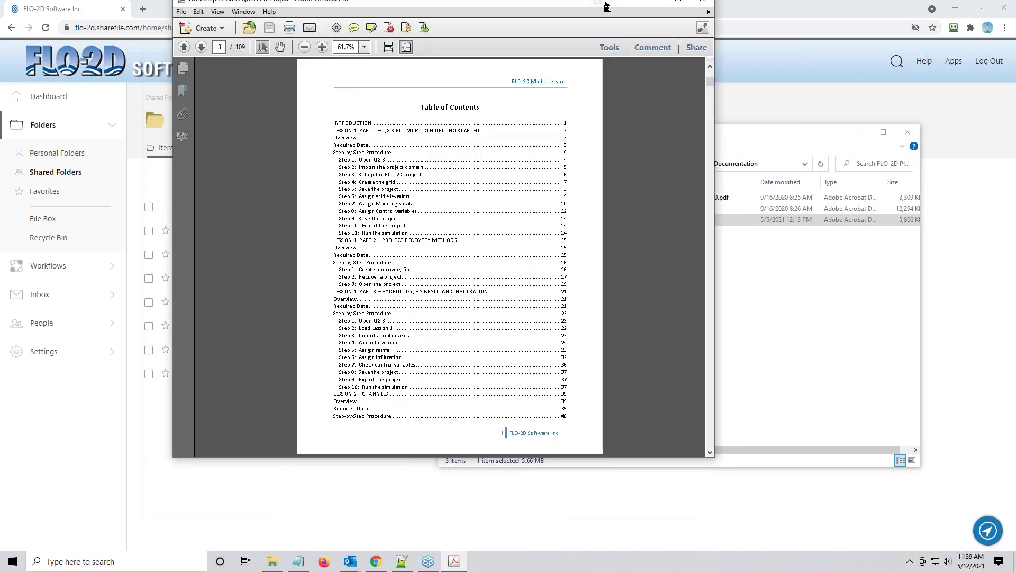
double_click(609, 10)
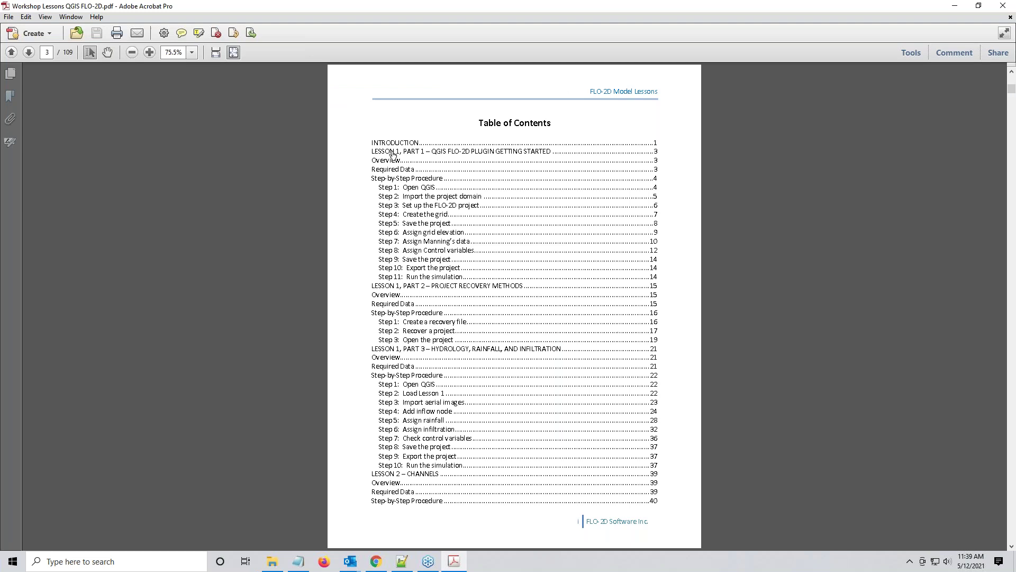
Step: Jump to Lesson 1, read down to Step 2 on page 11, and show bookmarks
click(393, 154)
scroll(424, 276, down, 2)
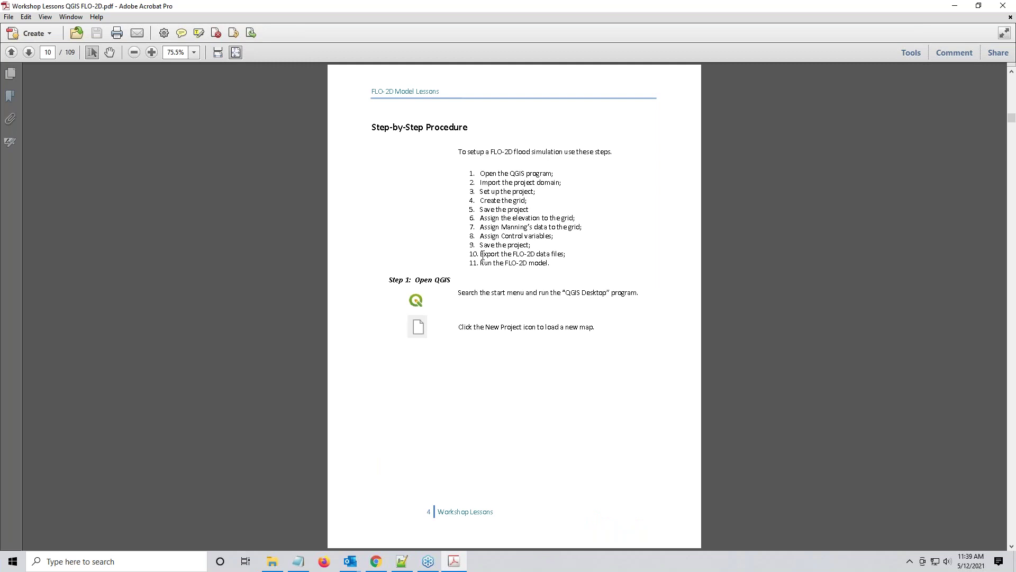
scroll(424, 279, down, 2)
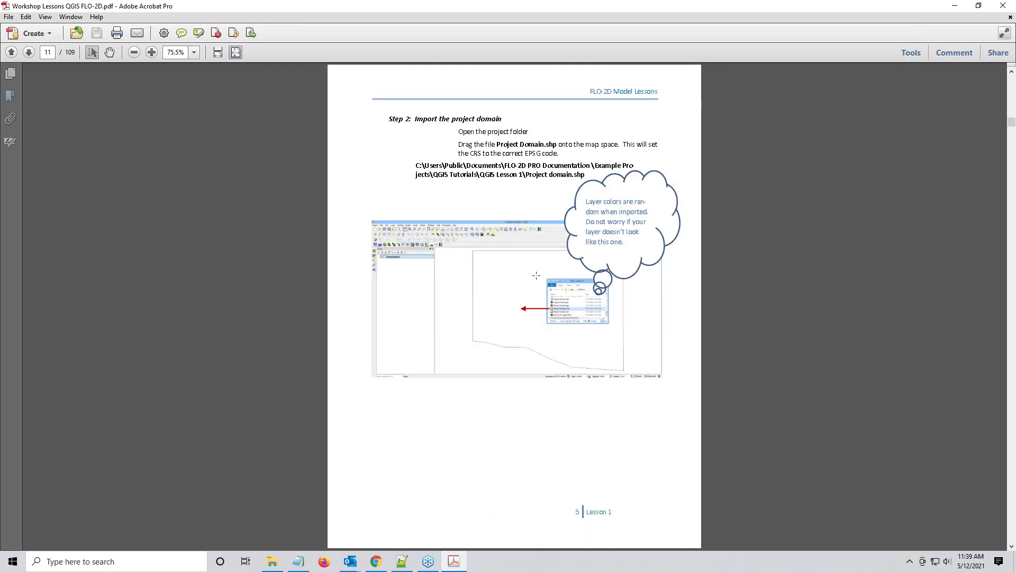
click(9, 96)
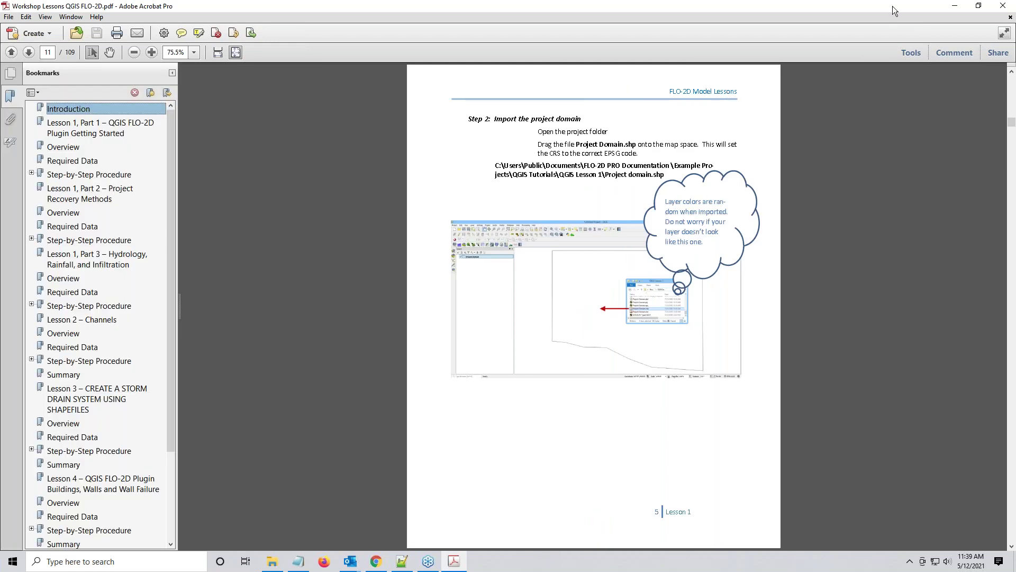
Step: Minimise Acrobat and bring the Explorer window back mid-screen
click(954, 7)
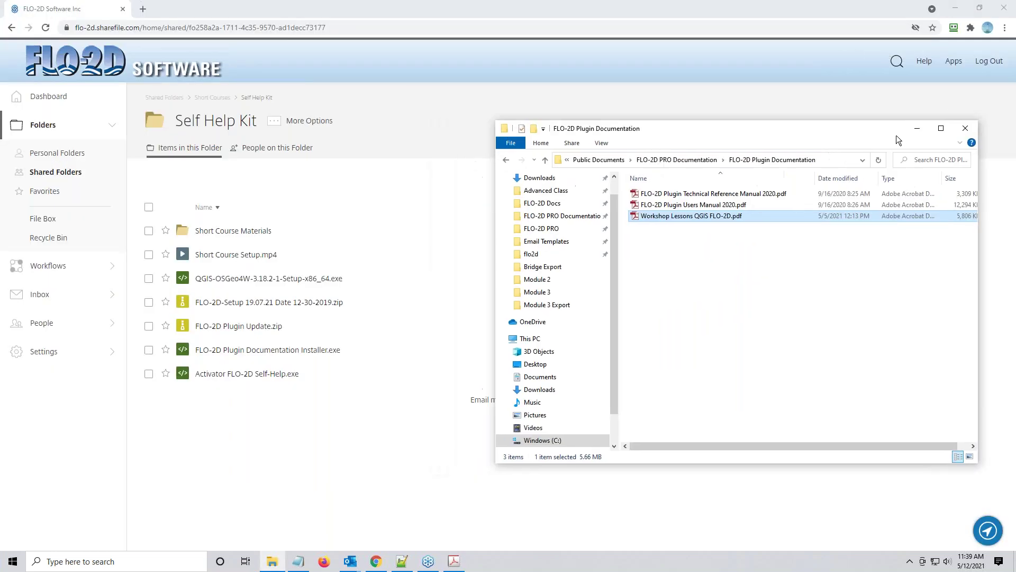
click(907, 132)
drag(1015, 142, 669, 95)
Step: Open Example Projects, then look inside misc > GDS Tutorials
click(526, 122)
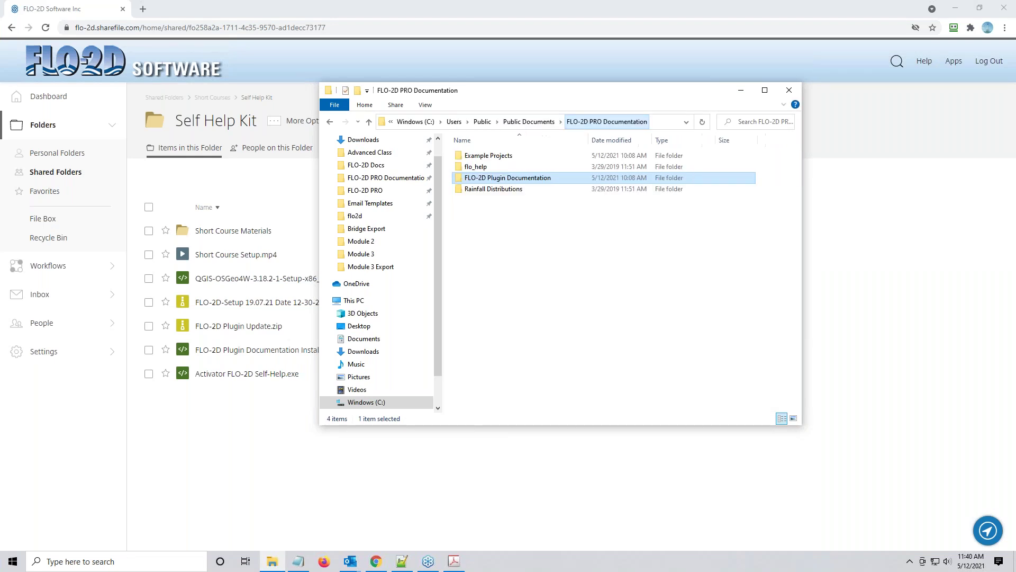
double_click(514, 156)
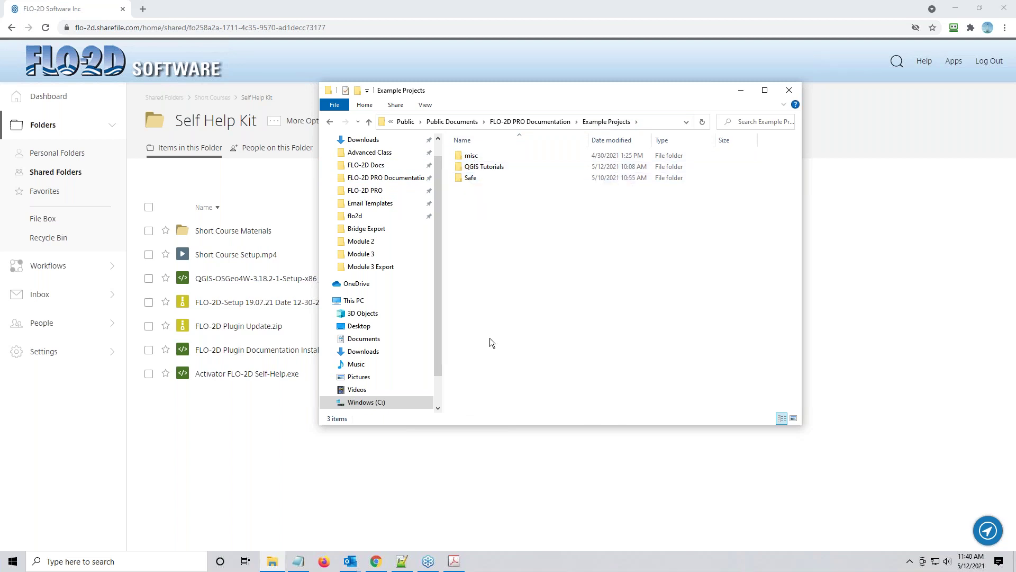
click(485, 168)
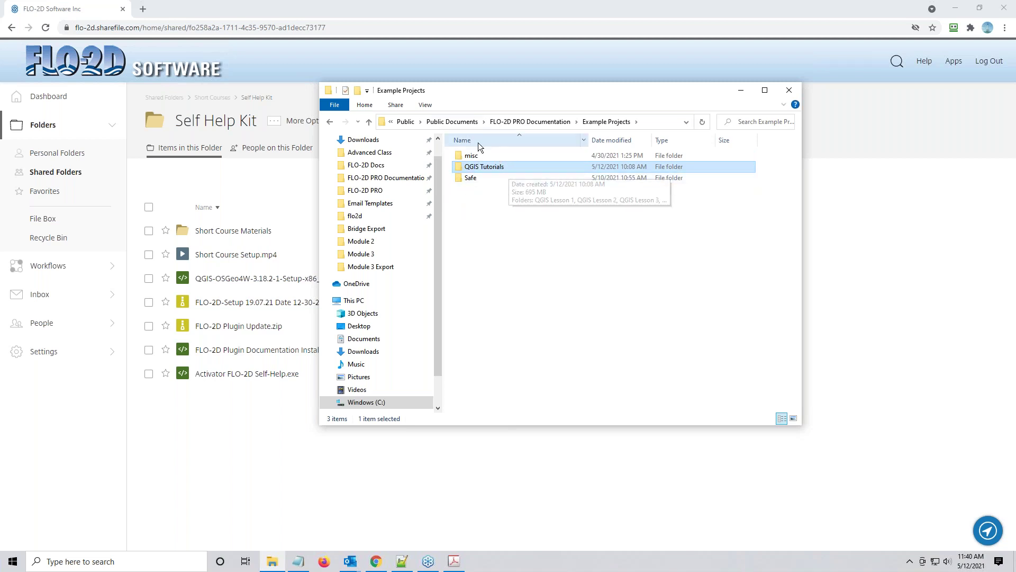
click(476, 156)
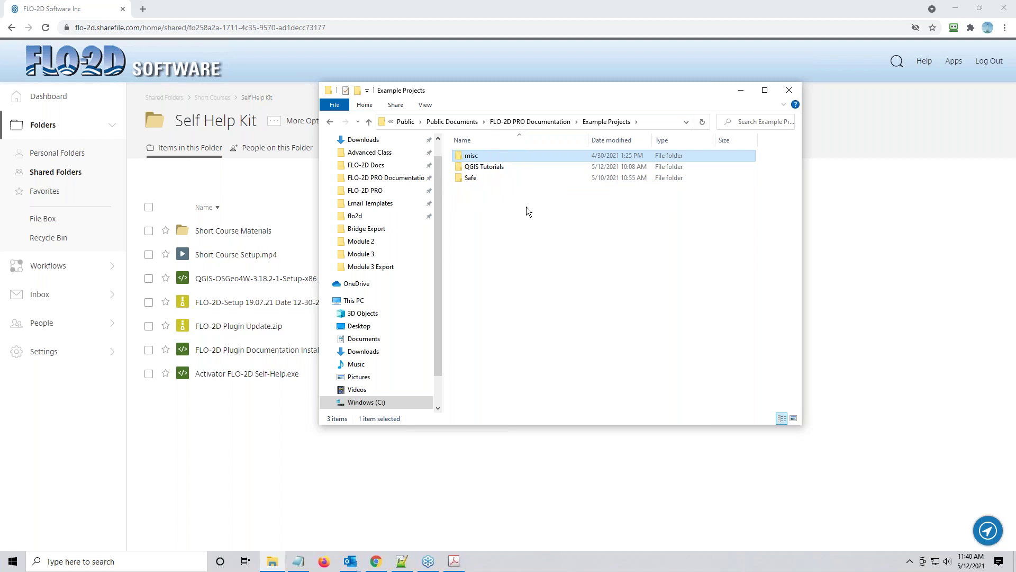
double_click(462, 158)
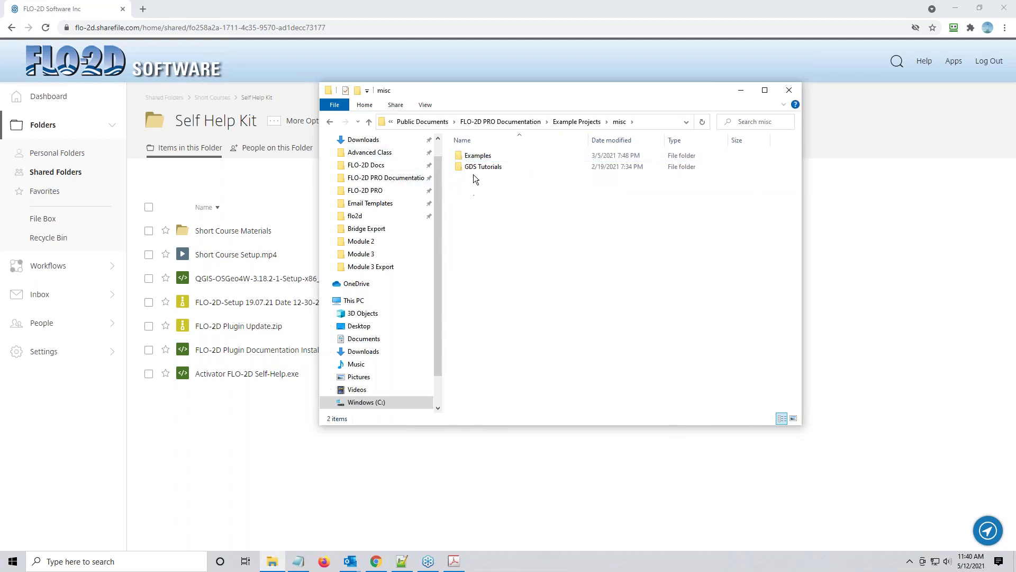
double_click(474, 169)
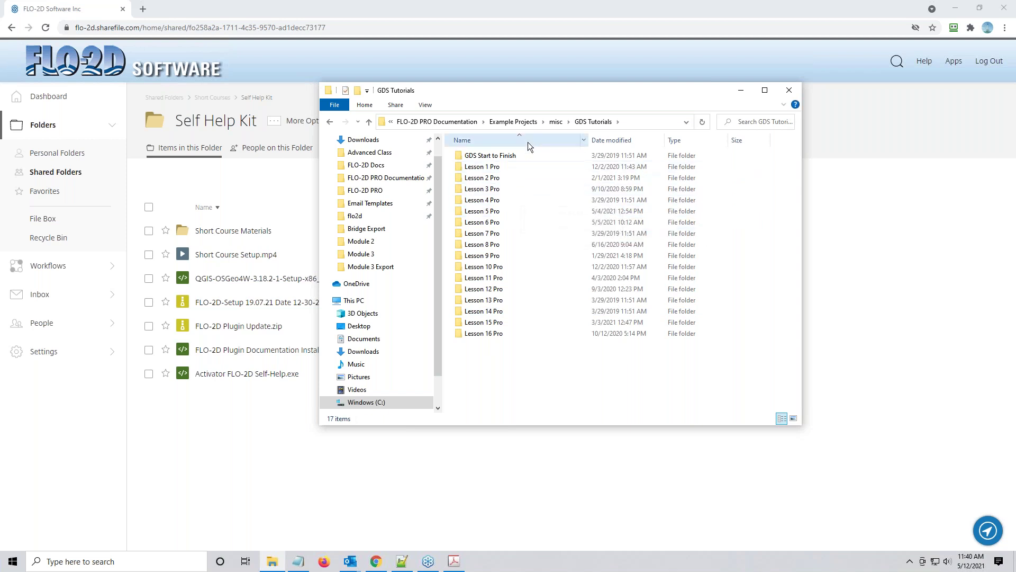
Step: Check misc > Examples, then return to Example Projects and open QGIS Tutorials
click(548, 122)
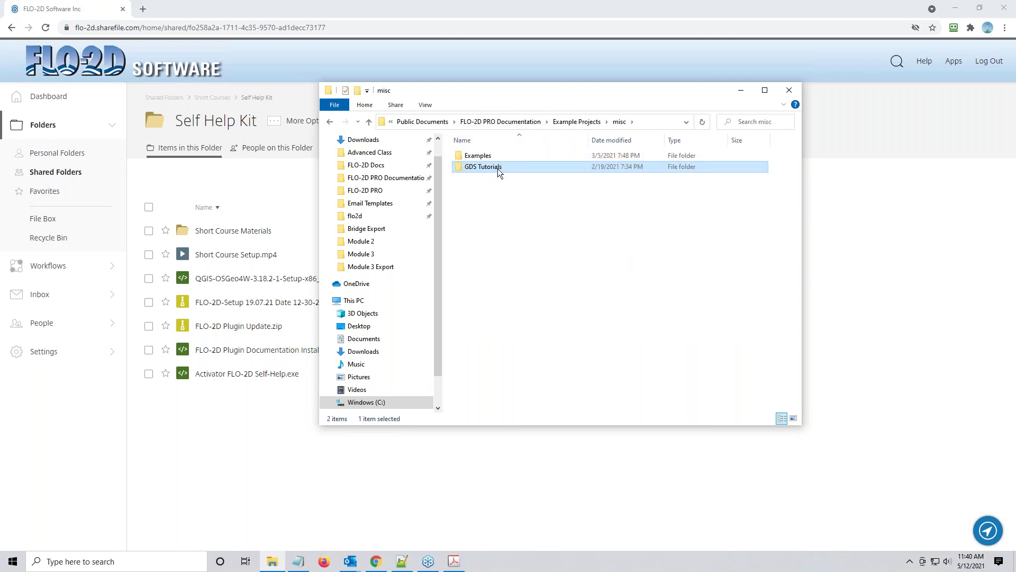
click(503, 154)
double_click(503, 155)
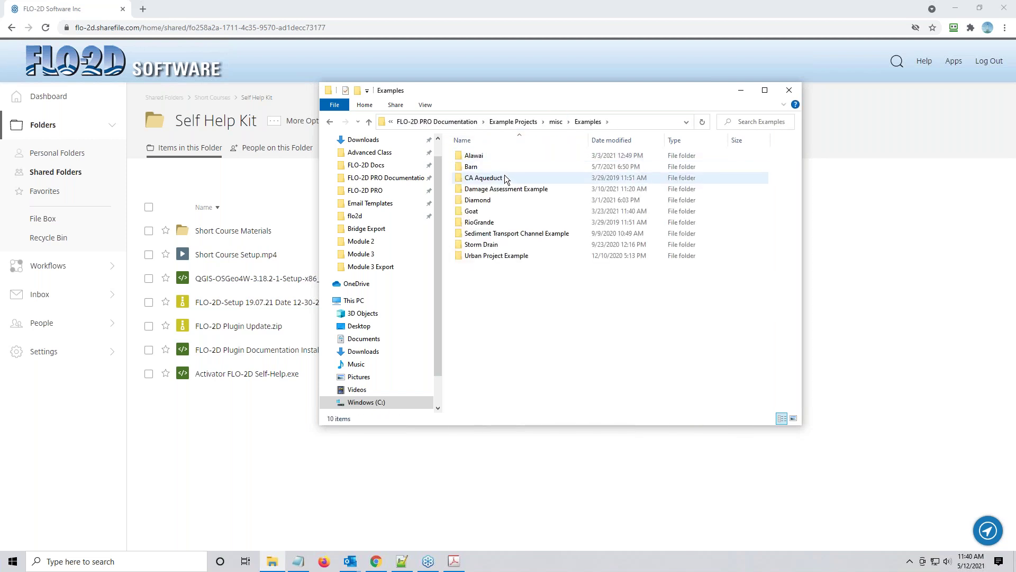
click(561, 121)
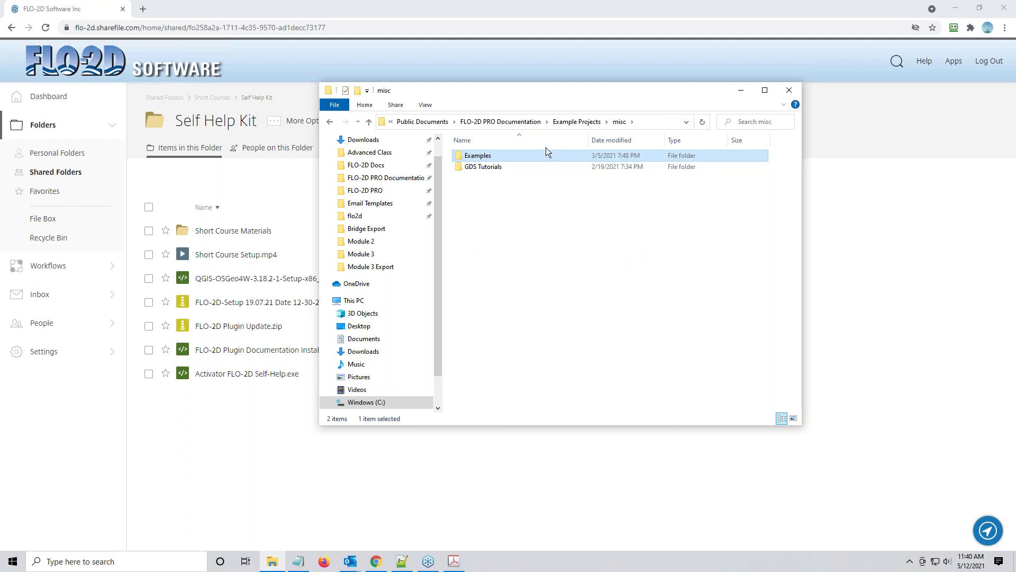
click(563, 122)
click(494, 169)
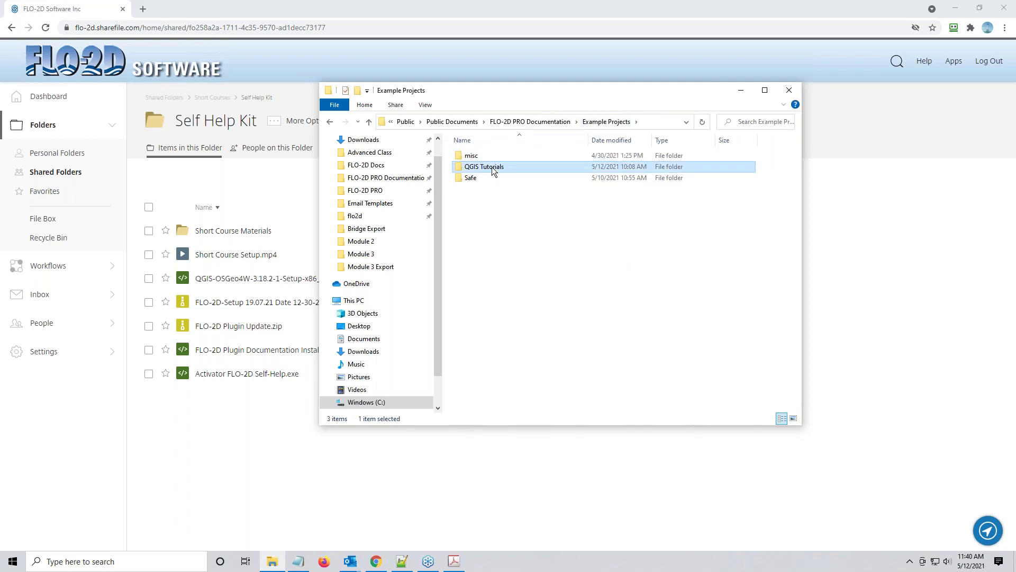
double_click(491, 166)
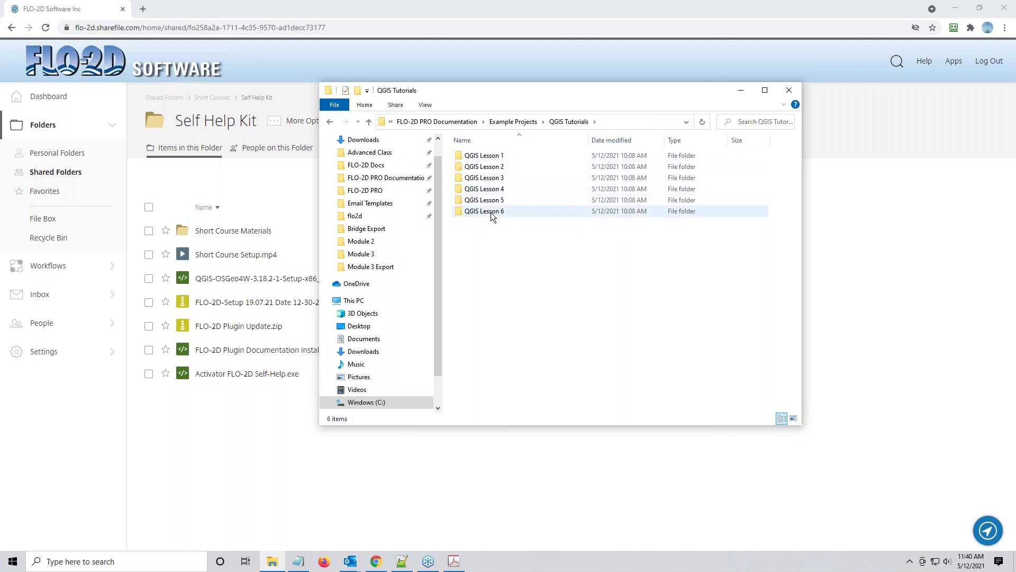
Step: View the QGIS Lesson 1 files, then return to QGIS Tutorials and select its path
double_click(492, 158)
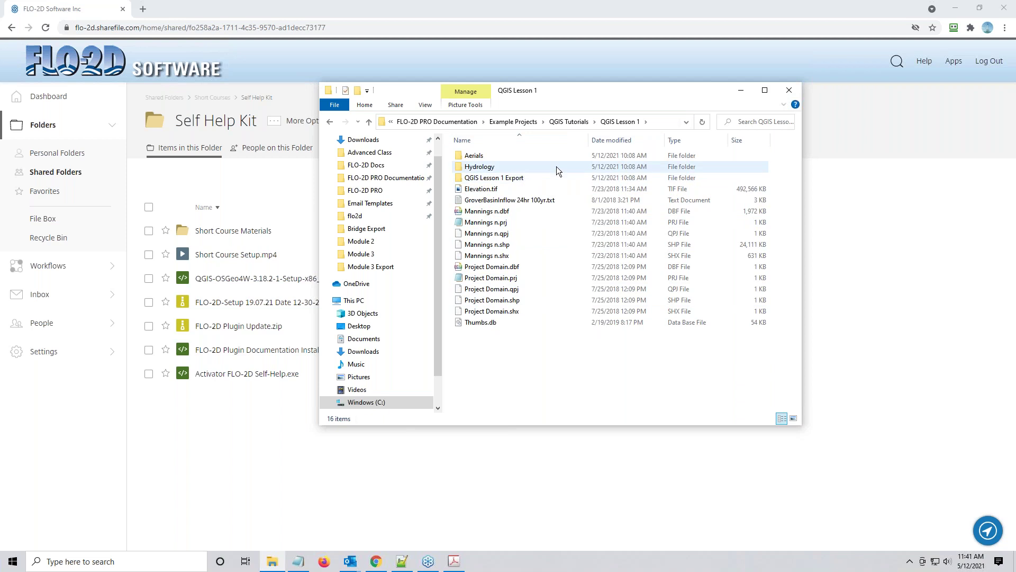
click(573, 122)
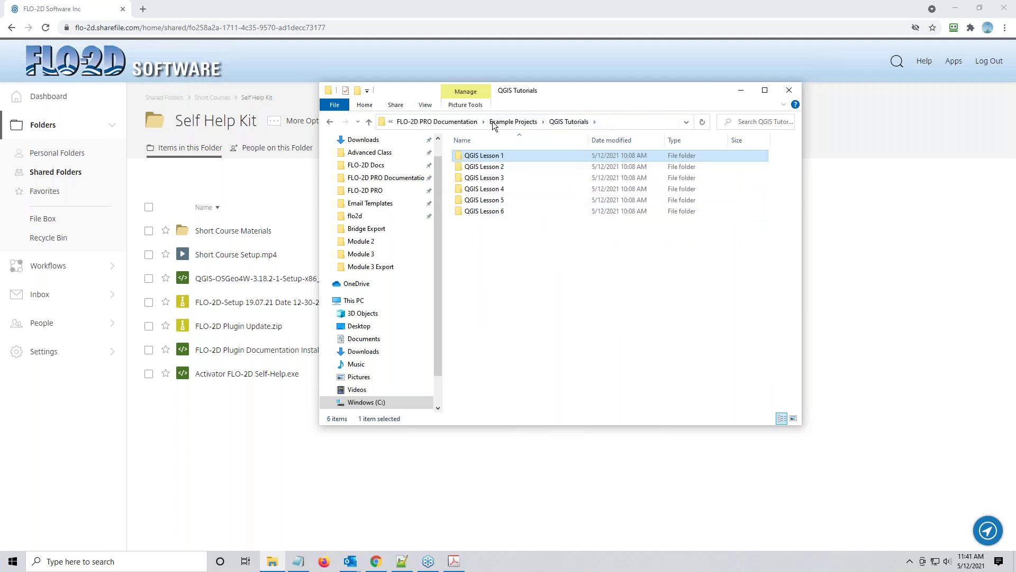
click(630, 121)
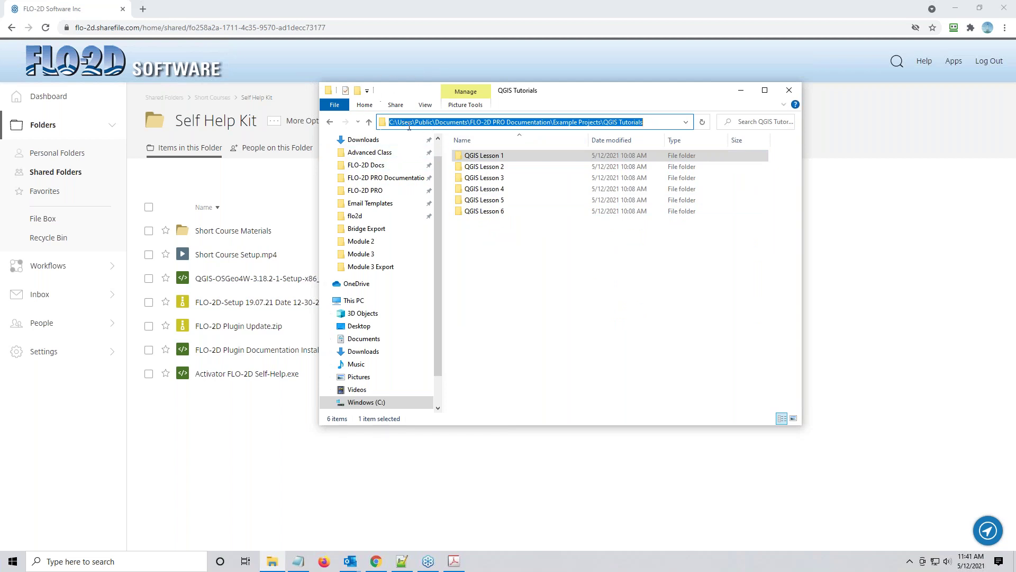
Step: Browse C: > Users > Public > Public Documents > FLO-2D PRO Documentation, then minimise Explorer
click(360, 404)
double_click(487, 351)
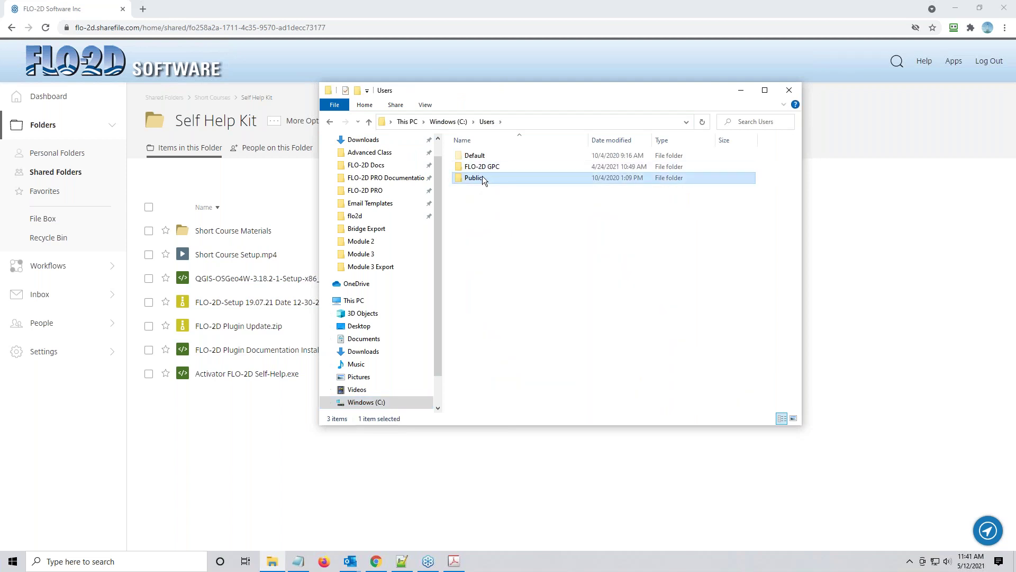
double_click(481, 177)
double_click(490, 189)
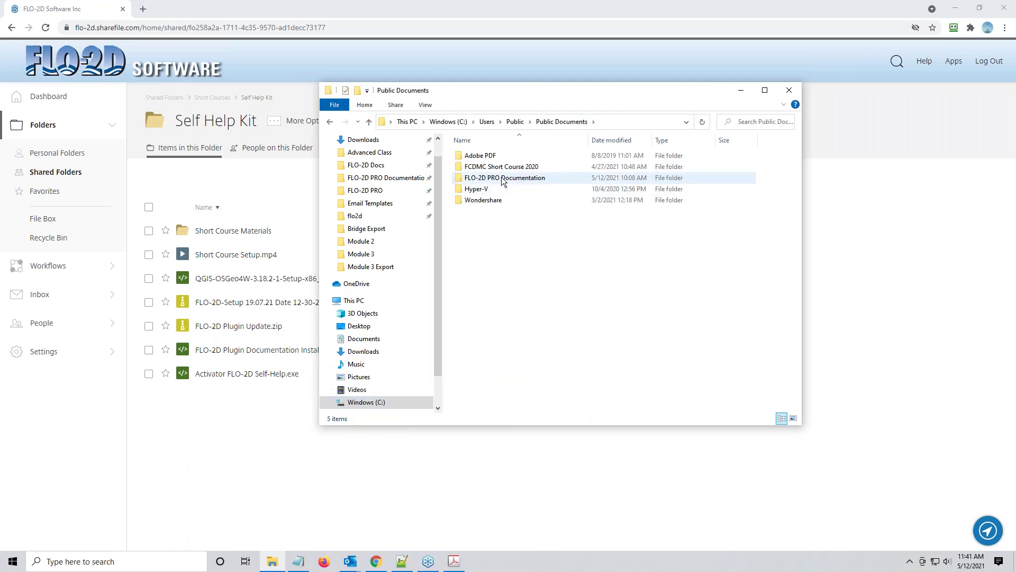
click(502, 178)
double_click(502, 179)
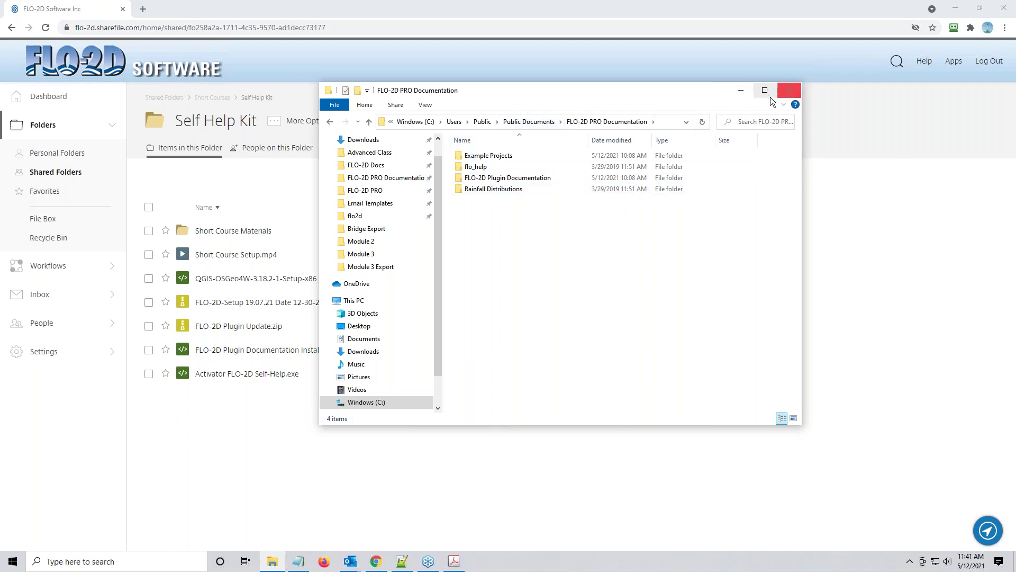
click(741, 90)
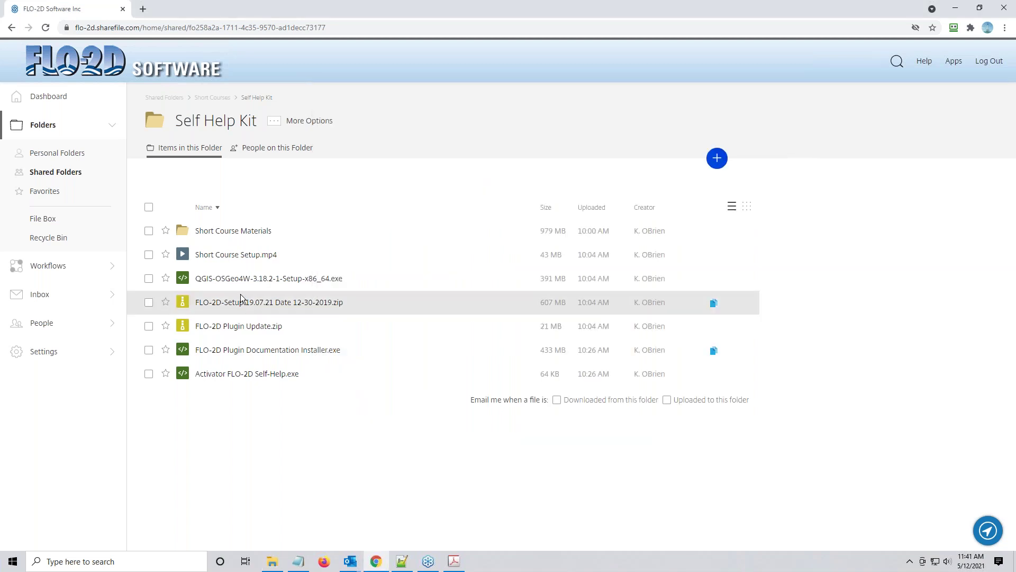
Step: Open Lesson Training Videos in Short Course Materials, sort by name ascending, then return up
click(240, 233)
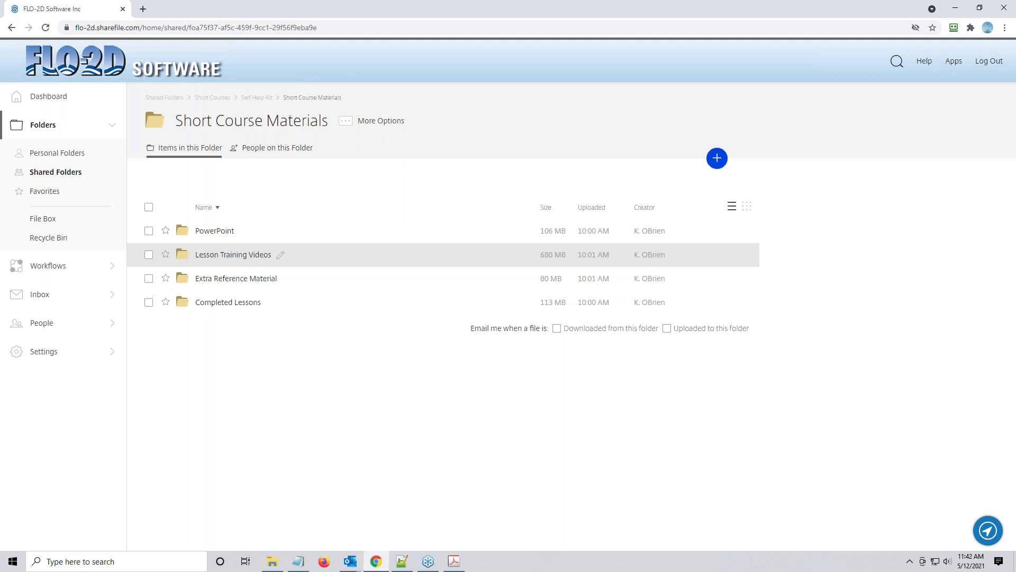
click(238, 254)
click(238, 255)
click(237, 254)
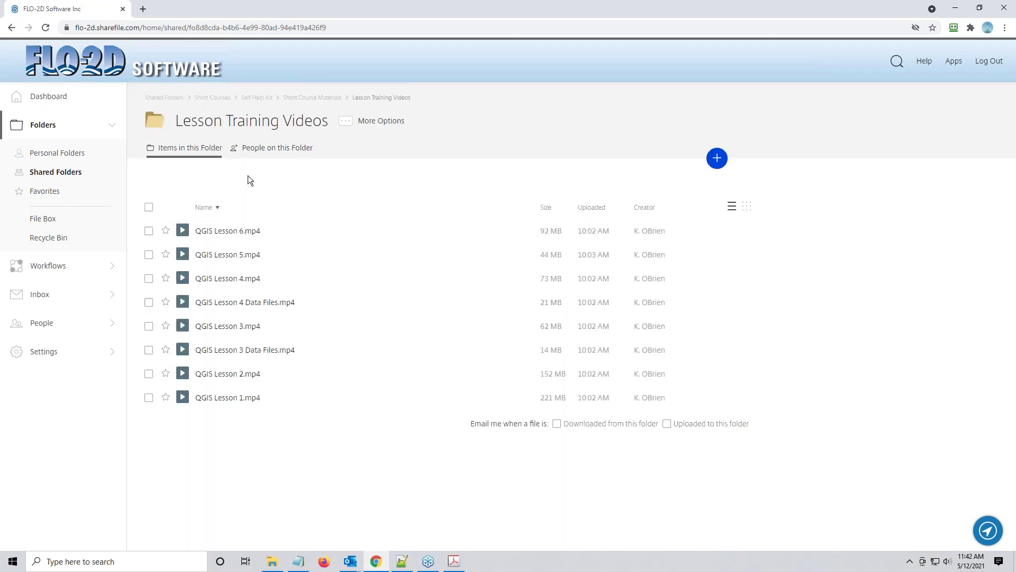
click(210, 207)
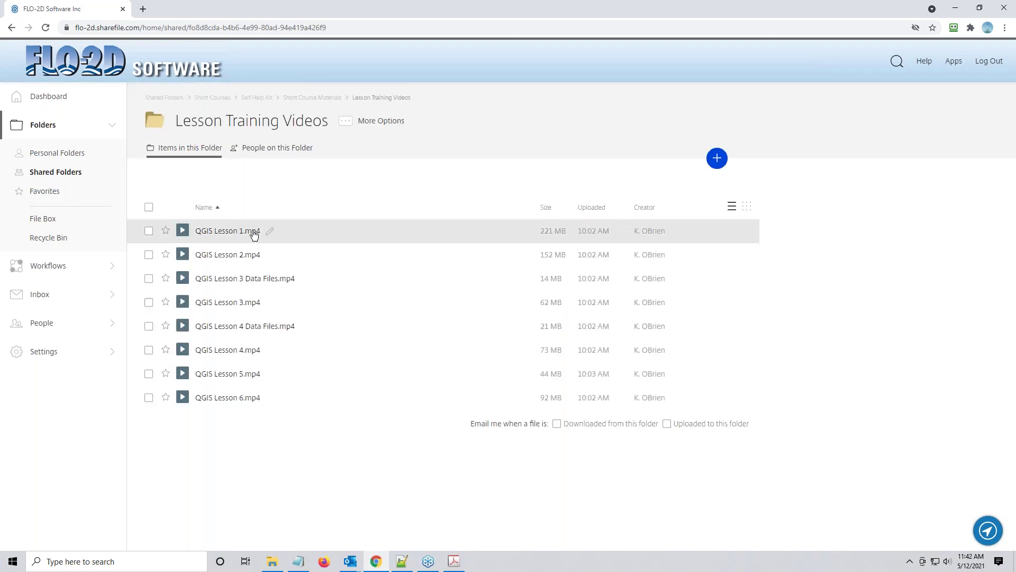
click(310, 103)
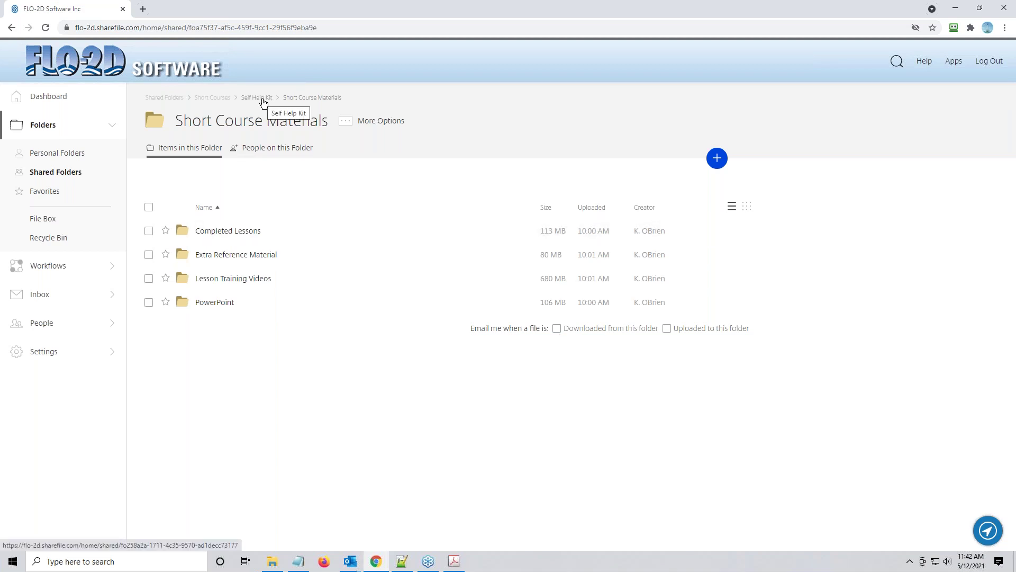
Step: Open Completed Lessons to list the Lesson 1–6 Complete .7z and .zip archives
click(185, 236)
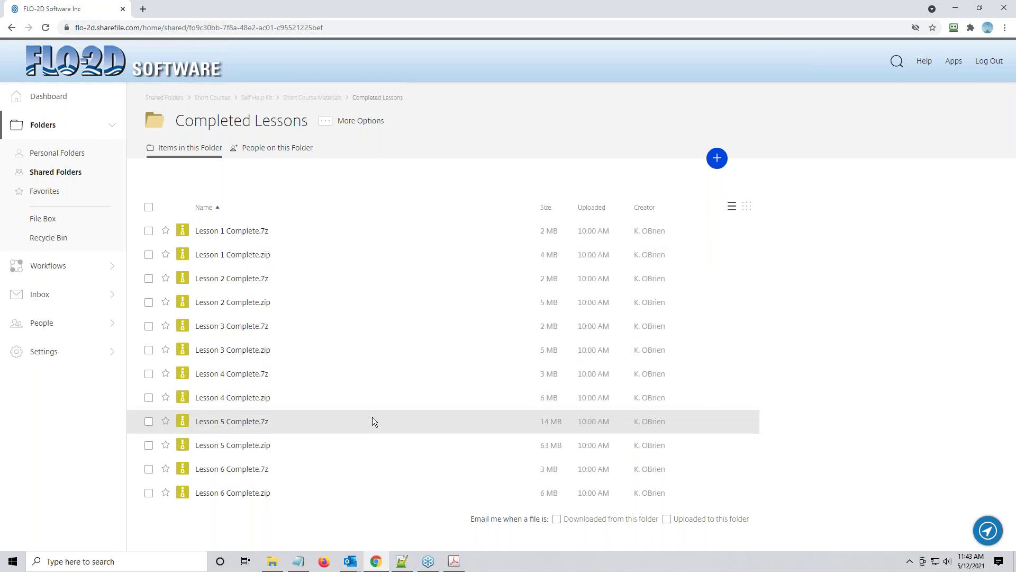
mouse_move(453, 567)
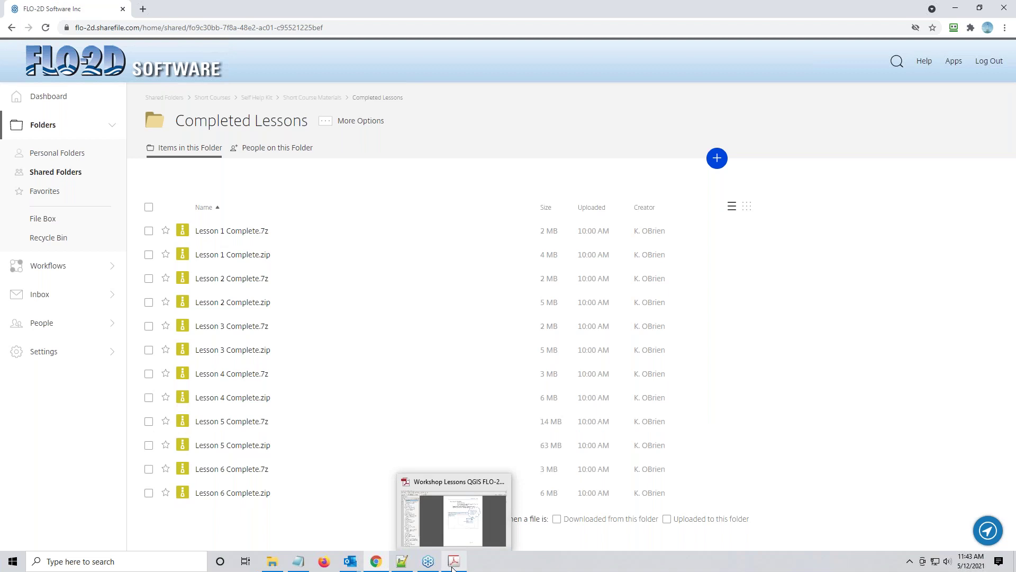
Step: In the Workshop Lessons PDF, jump to Lesson 1, Part 2 – Project Recovery Methods and zoom into page 22
click(452, 567)
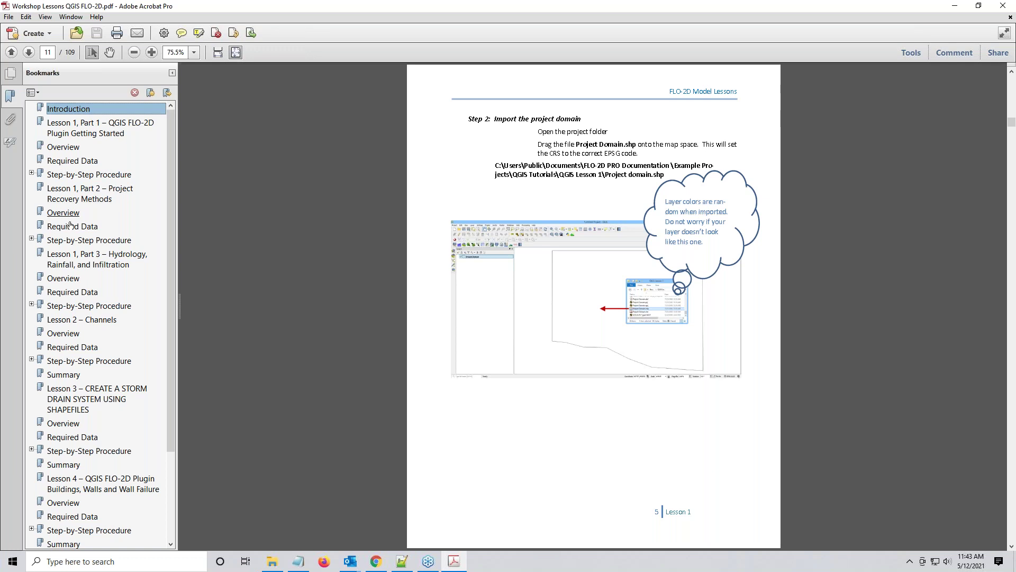
click(65, 192)
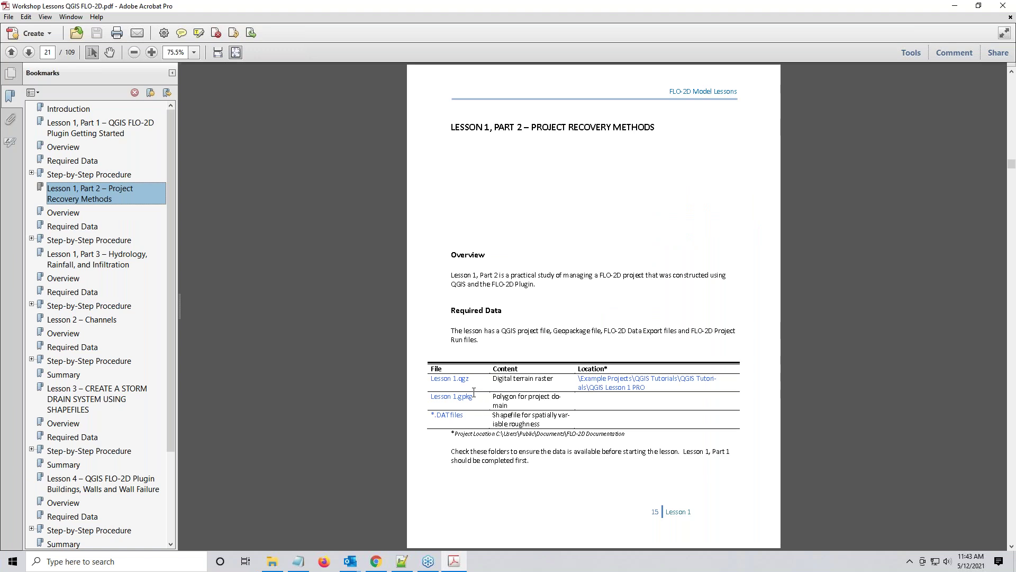
scroll(474, 392, down, 1)
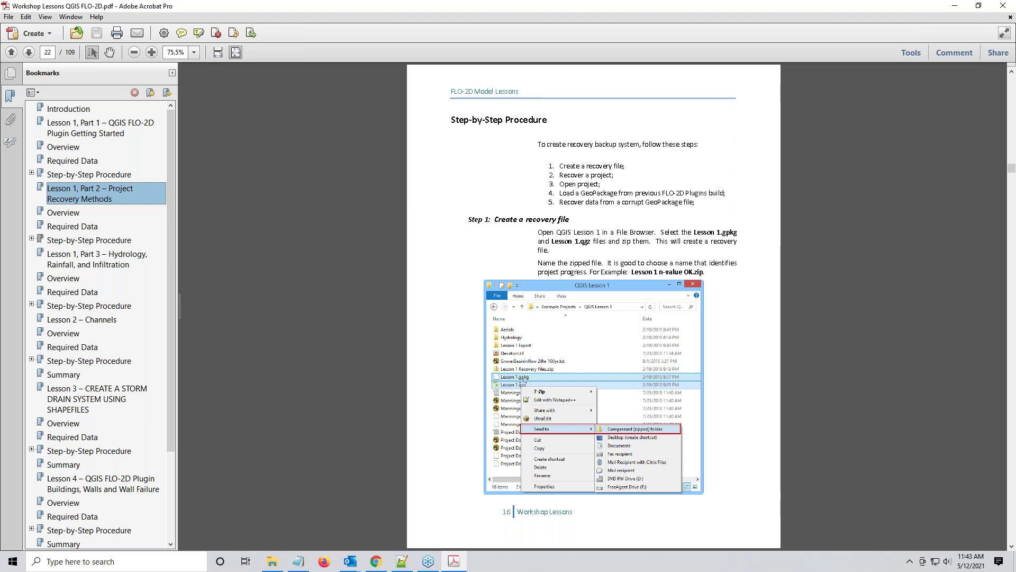
click(151, 52)
click(152, 52)
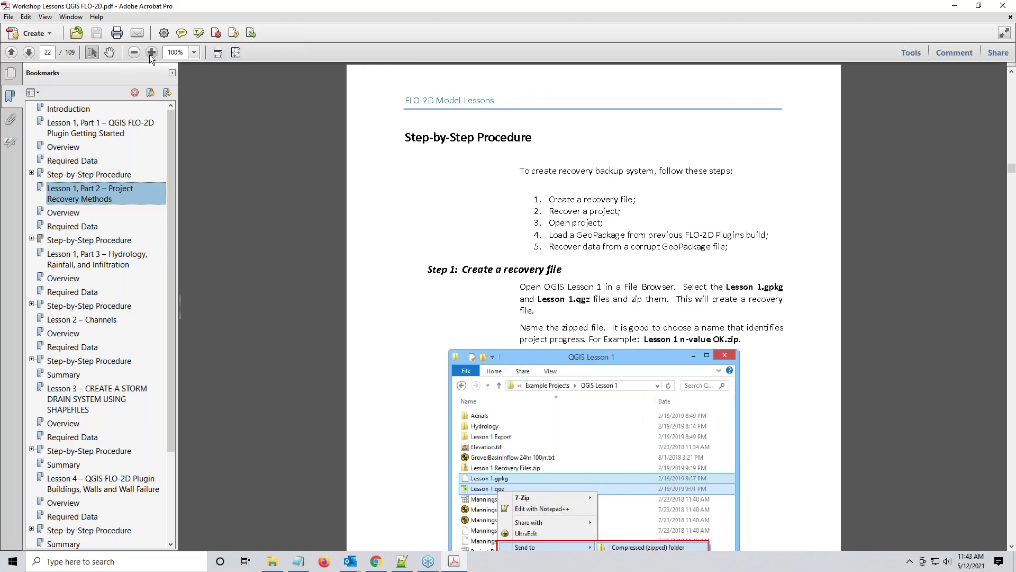
scroll(268, 155, down, 4)
Step: Scroll page 22 to show the Step 1 recovery-file instructions and Explorer screenshot
scroll(596, 439, down, 3)
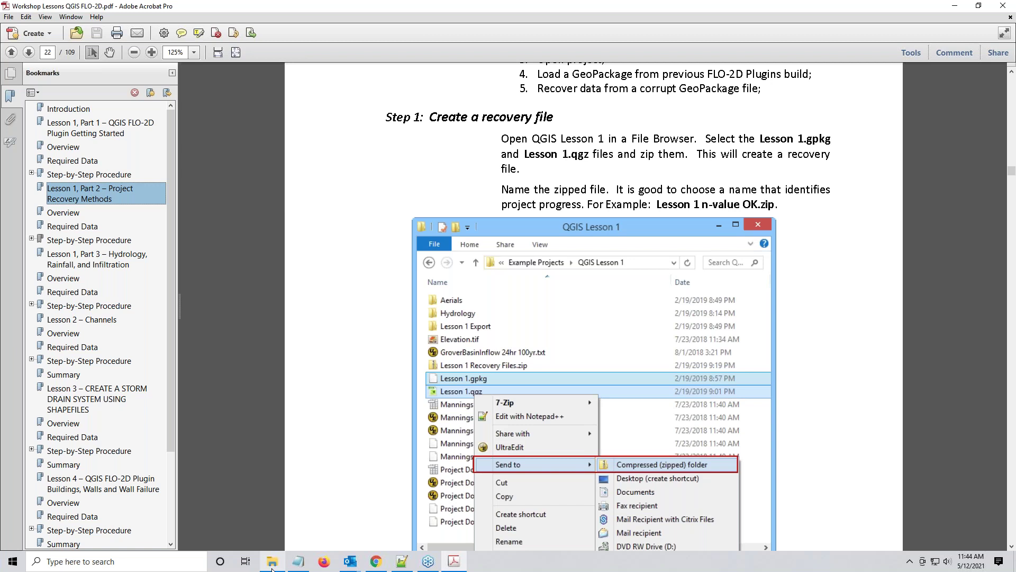
mouse_move(272, 562)
Step: Back in ShareFile, reopen Short Course Materials' Lesson Training Videos folder with its eight QGIS videos
click(375, 562)
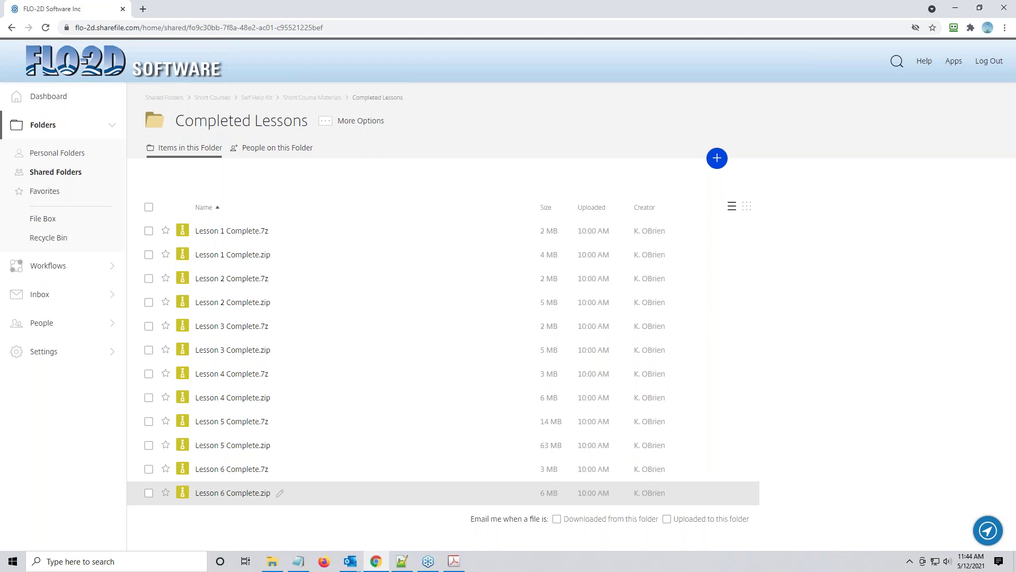
click(304, 101)
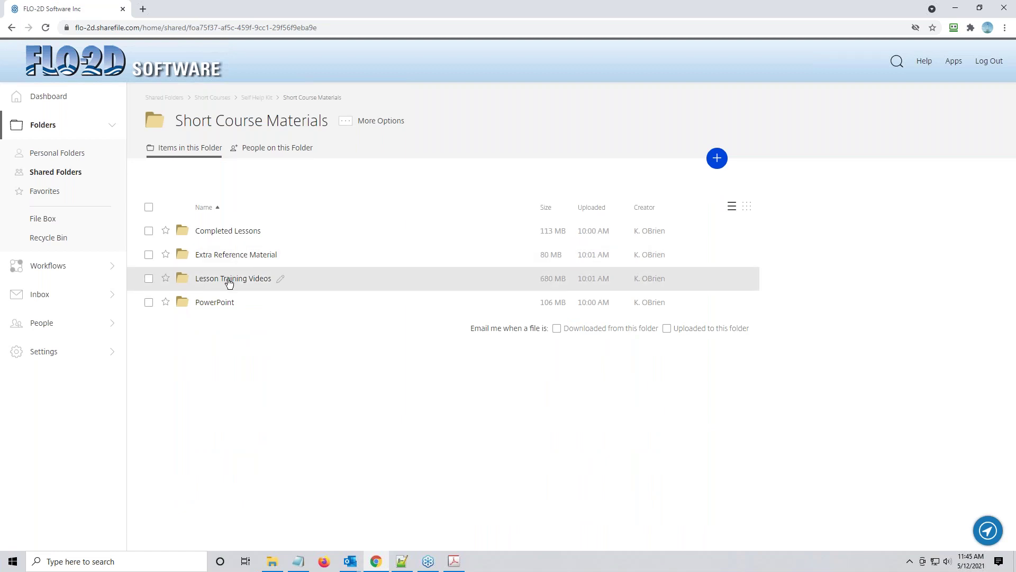
click(202, 278)
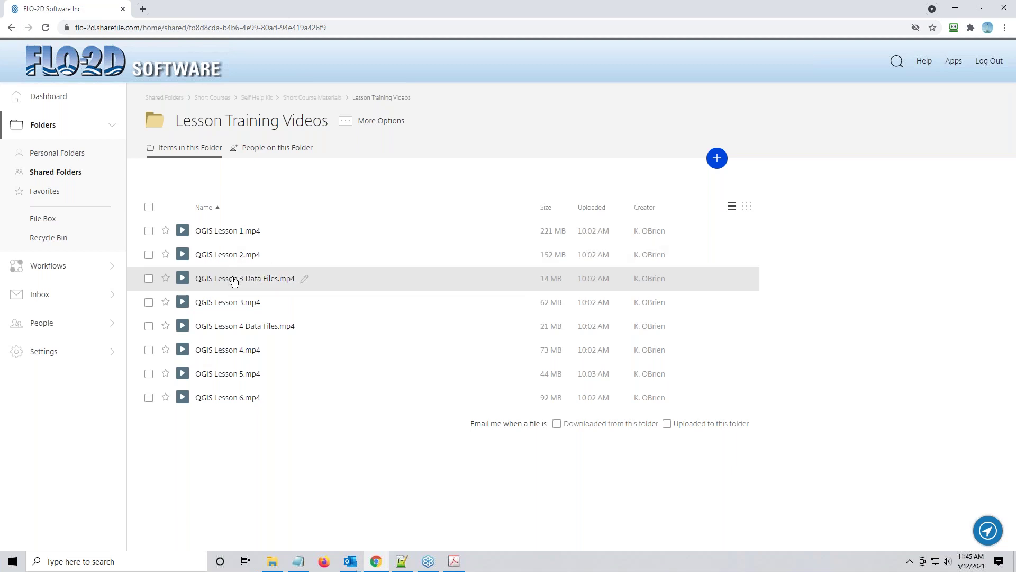
key(ctrl)
key(ctrl)
key(ctrl)
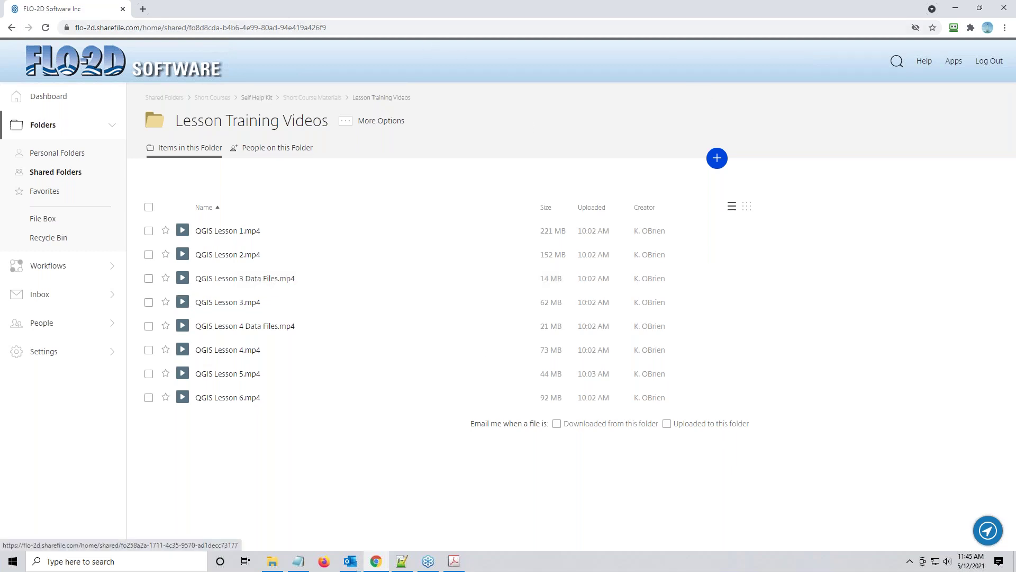
drag(257, 98, 281, 211)
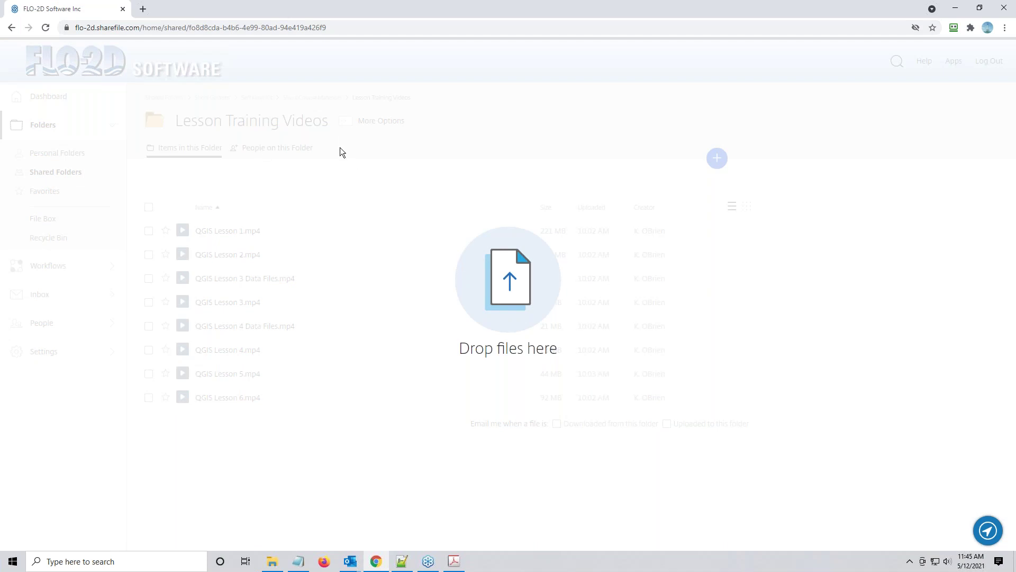
Step: Navigate back up to the Self Help Kit folder and reopen the FLO-2D Self Help Kit Outlook message
drag(483, 83, 10, 28)
click(10, 28)
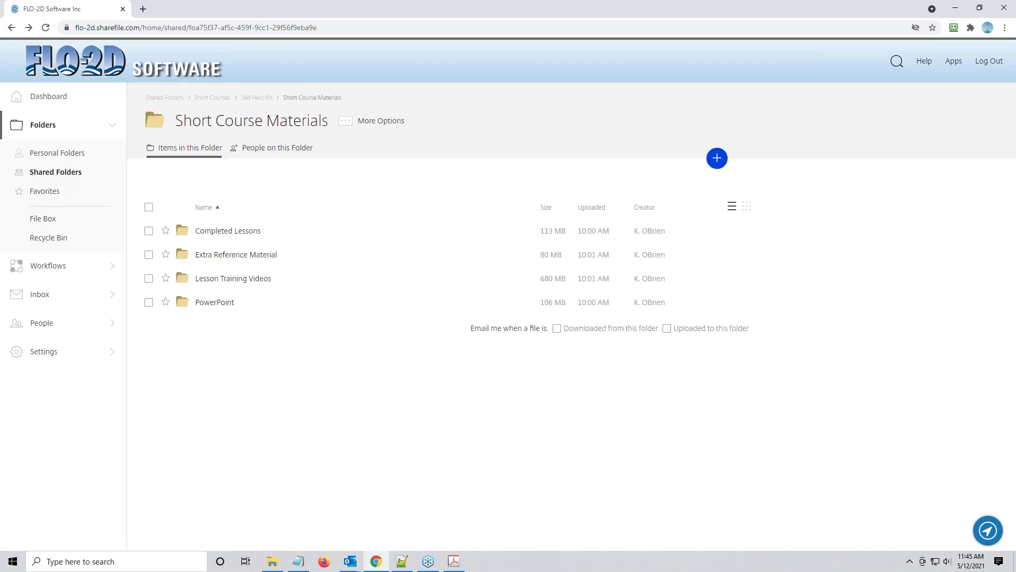
click(267, 99)
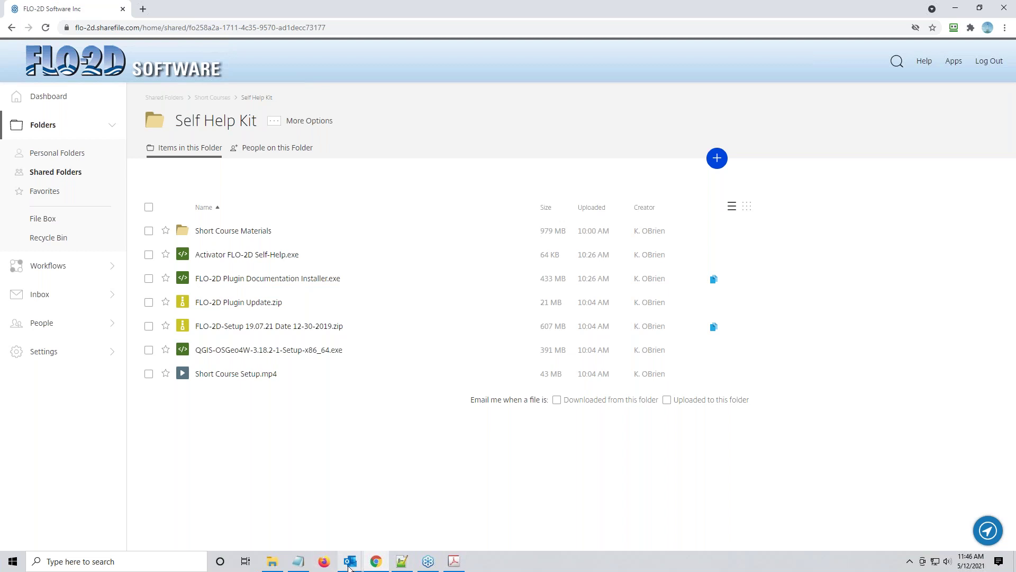
click(376, 561)
click(399, 535)
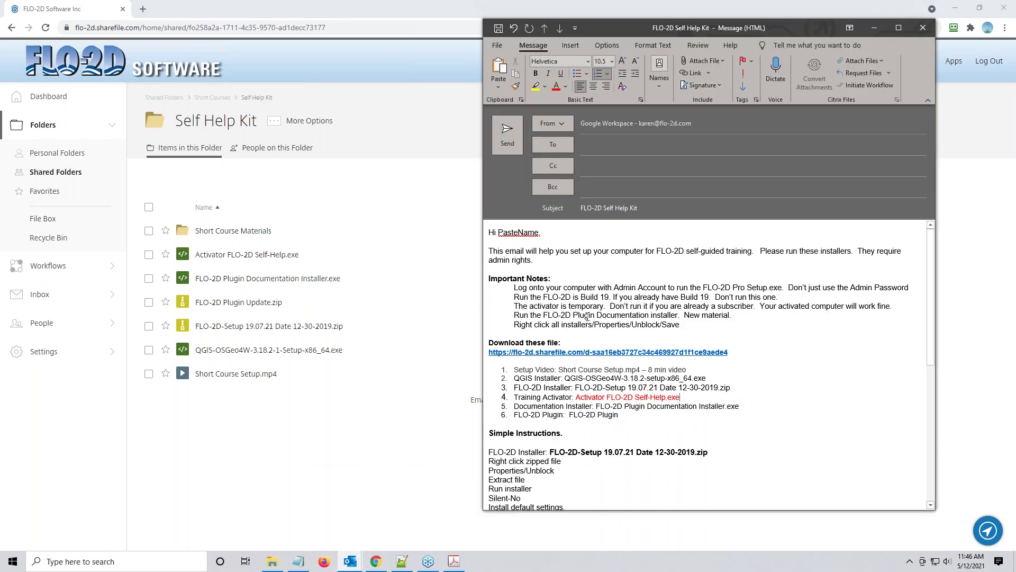